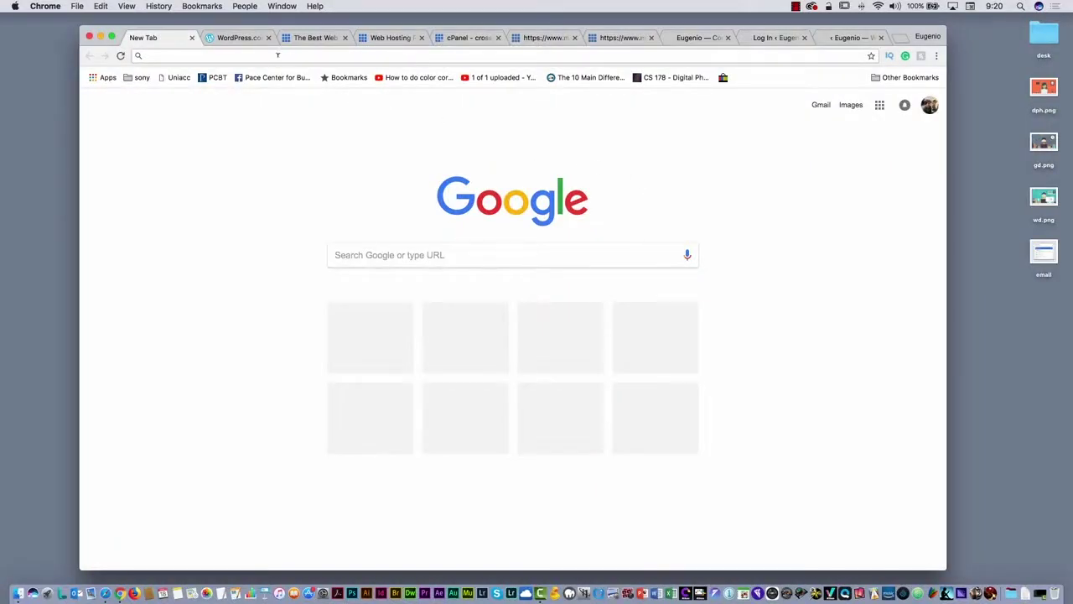
- View the WordPress.com homepage, then switch to the Bluehost web hosting homepage
left_click(239, 39)
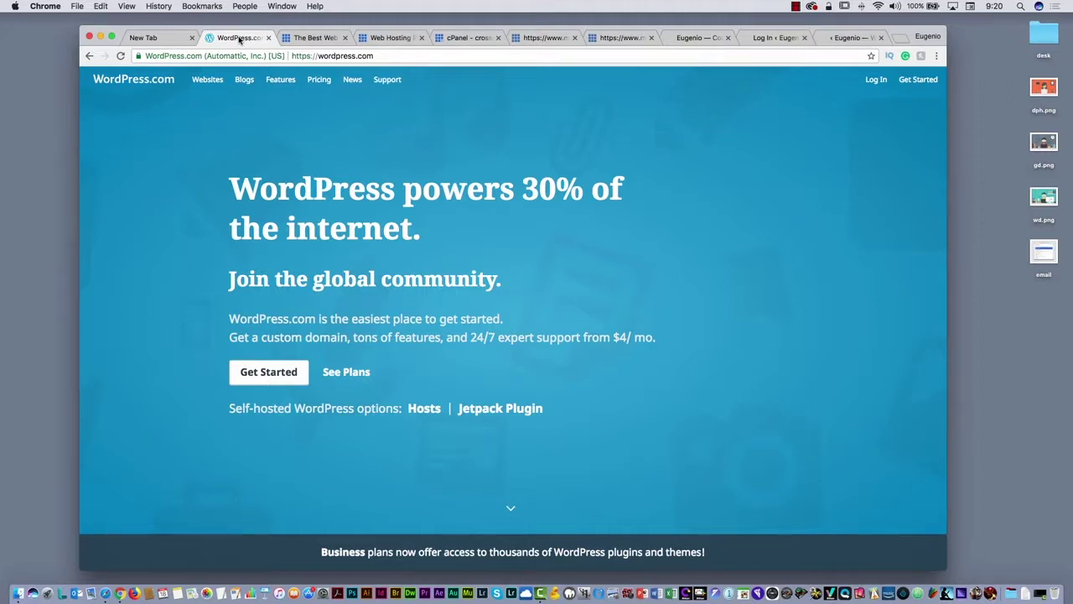
left_click(312, 39)
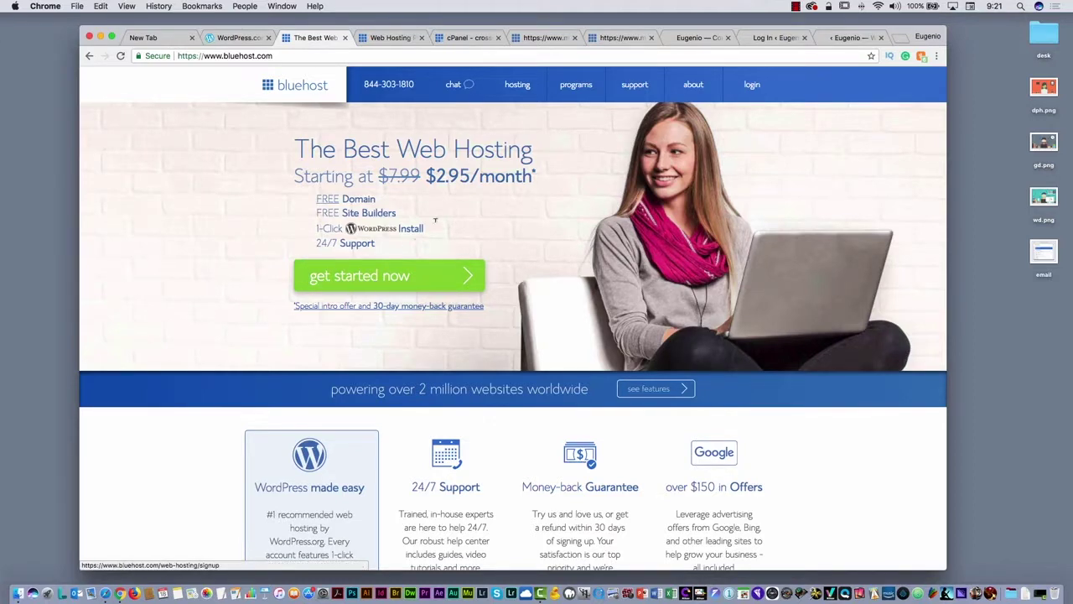
- Open Bluehost's 'select your plan' page and scroll through the basic, plus and prime plans
left_click(396, 38)
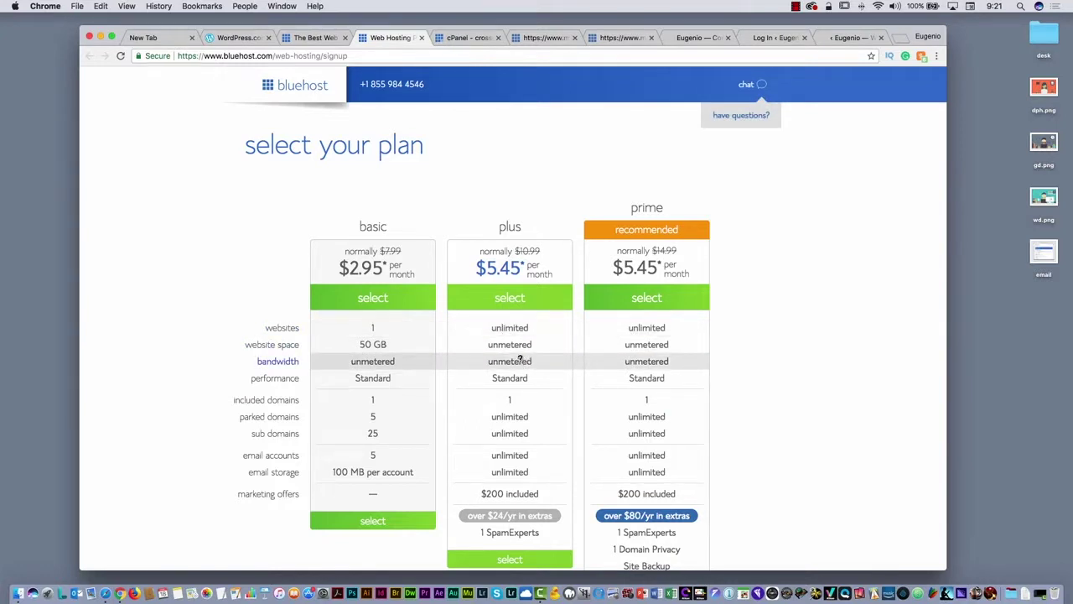
left_click(237, 41)
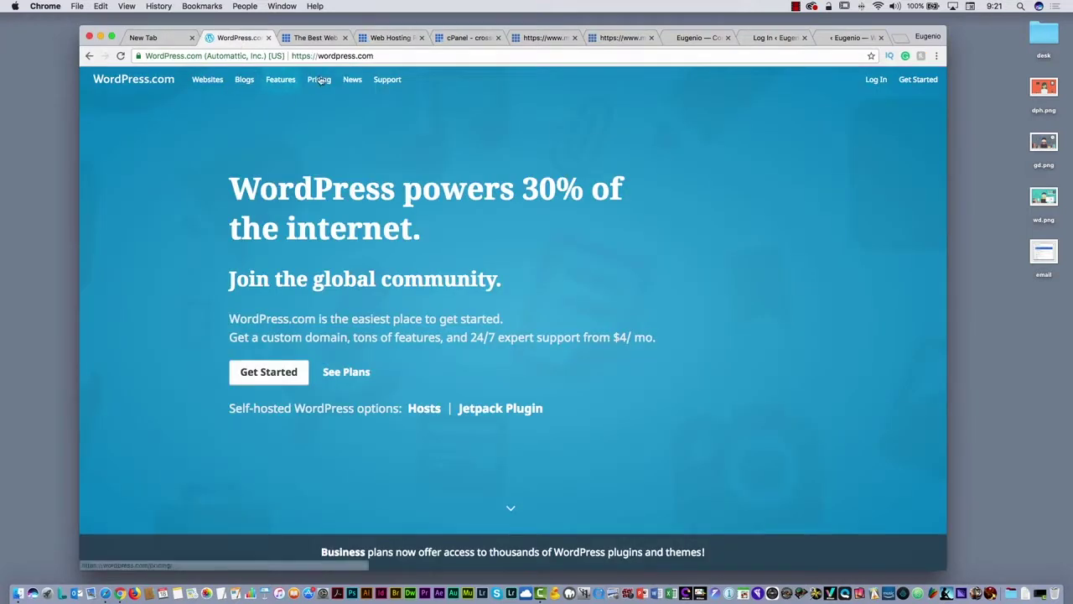
left_click(391, 37)
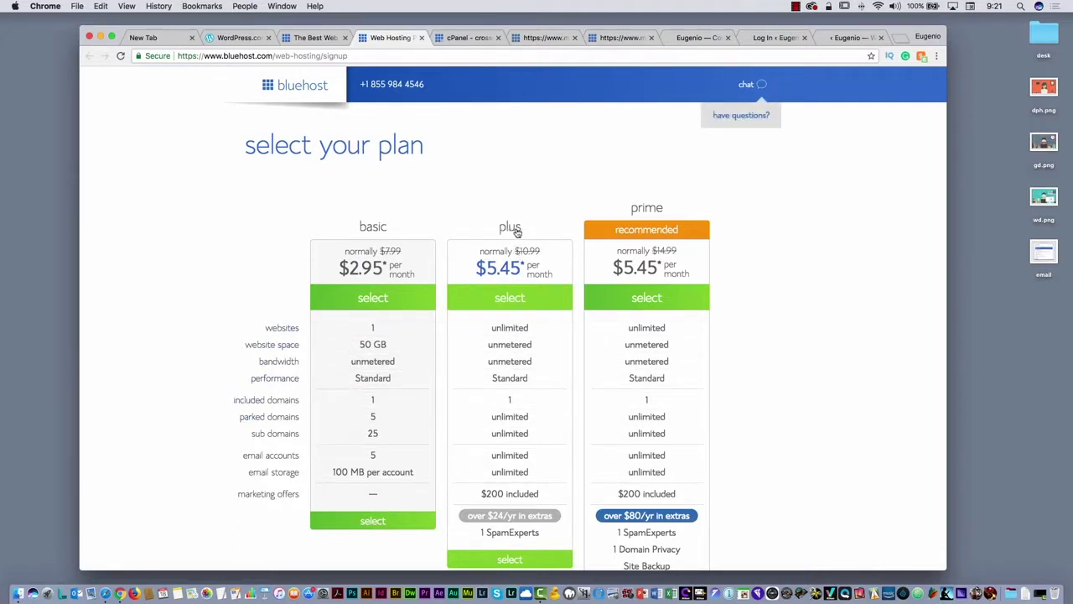
scroll(519, 366, "down", 3)
scroll(519, 366, "down", 1)
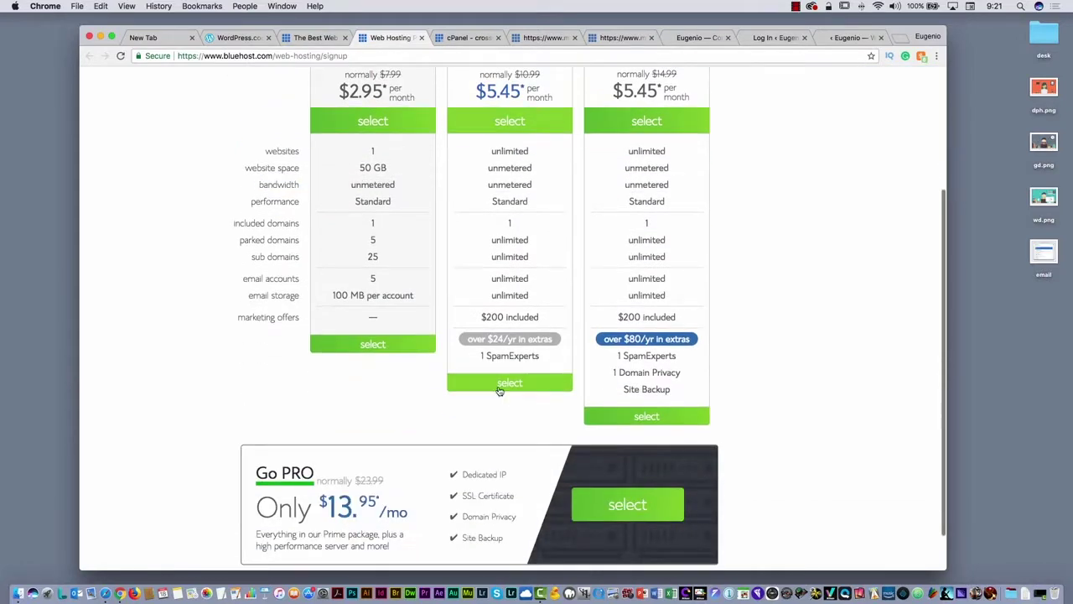
left_click(468, 37)
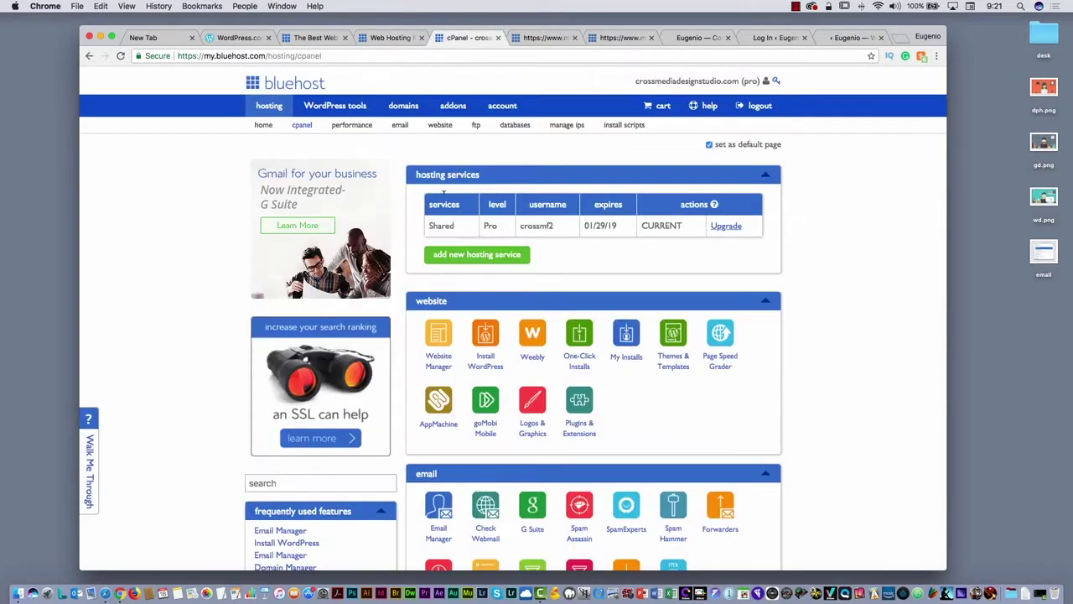
left_click(393, 38)
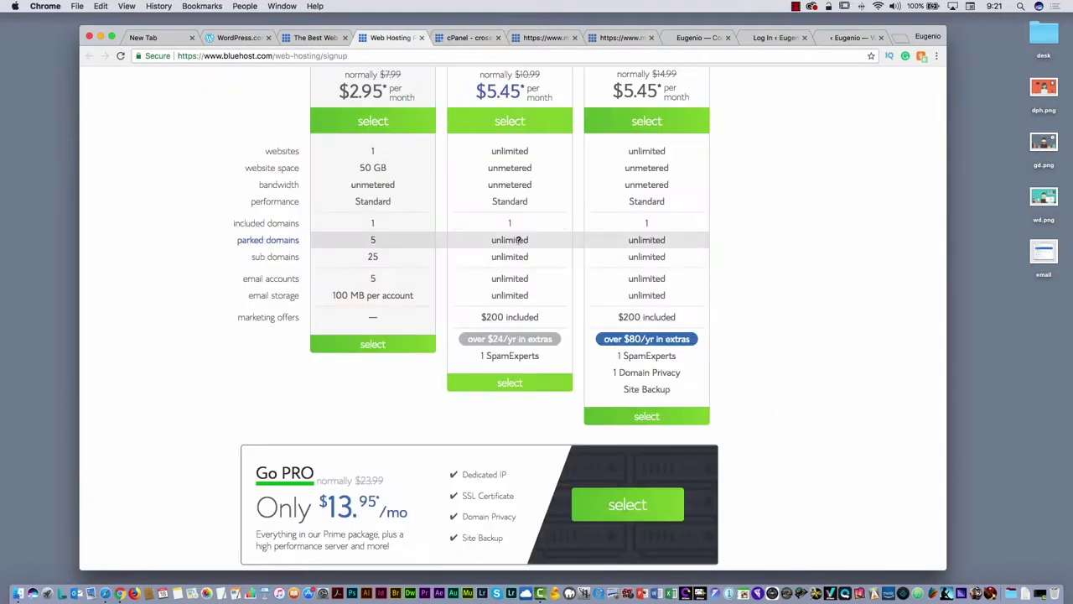
- Select the plus plan and submit a new free .com domain name for the site
left_click(529, 389)
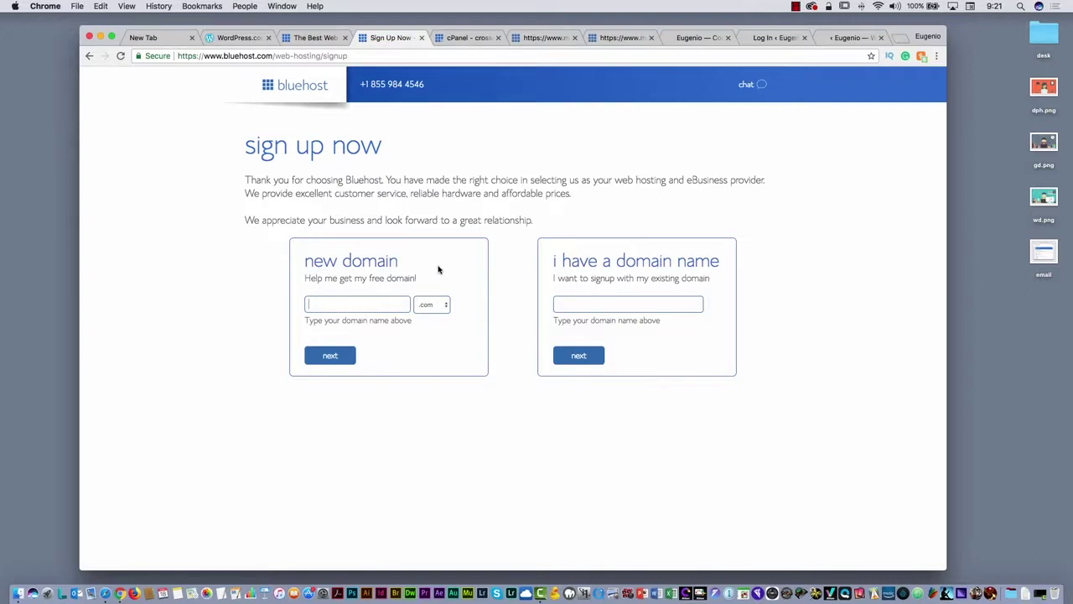
type("e")
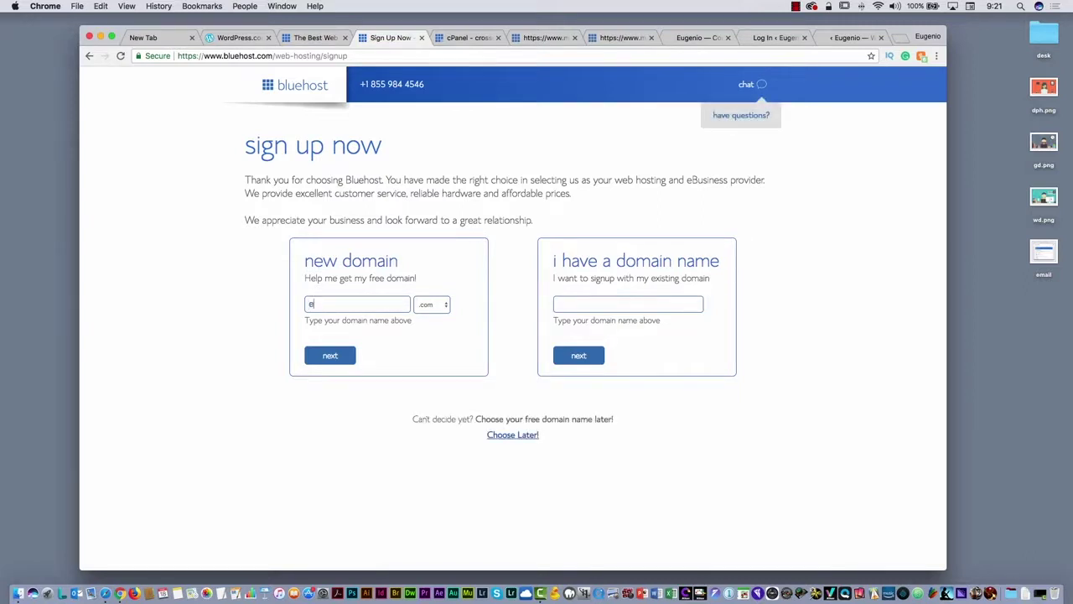
type("ugeniotraineradobe")
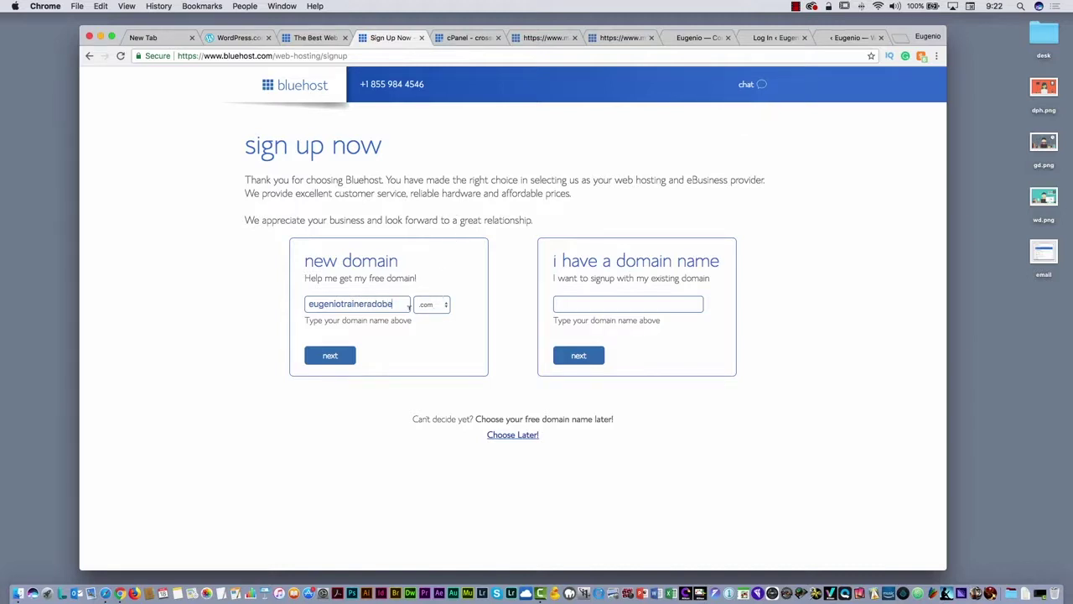
left_click(338, 359)
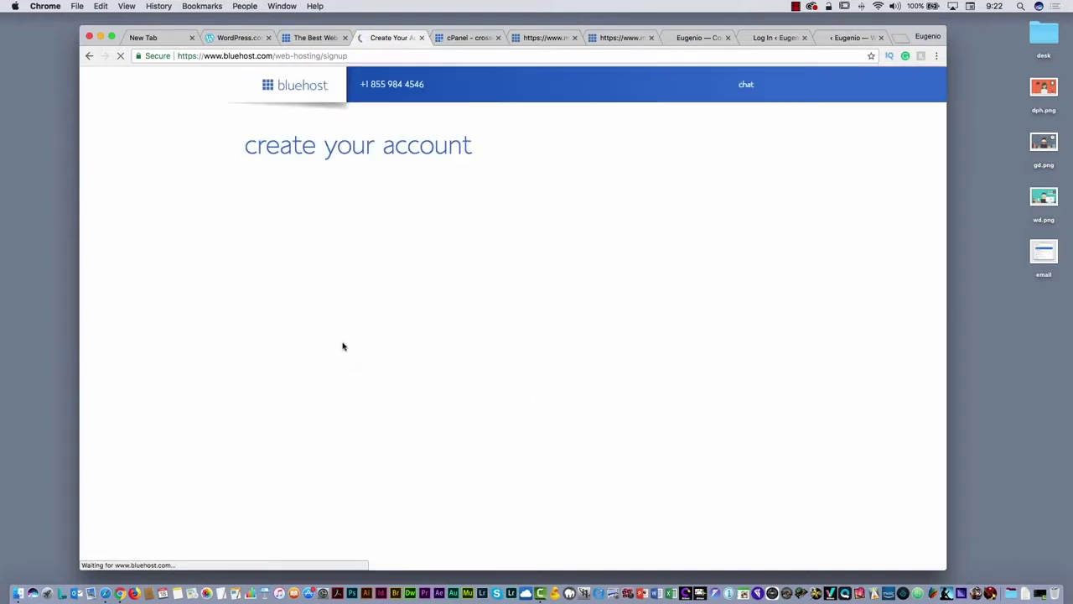
- Set Account Plan to 'Plus 12 Month Price - $7.45/mo.', dropping the total to $161.04
scroll(489, 311, "down", 5)
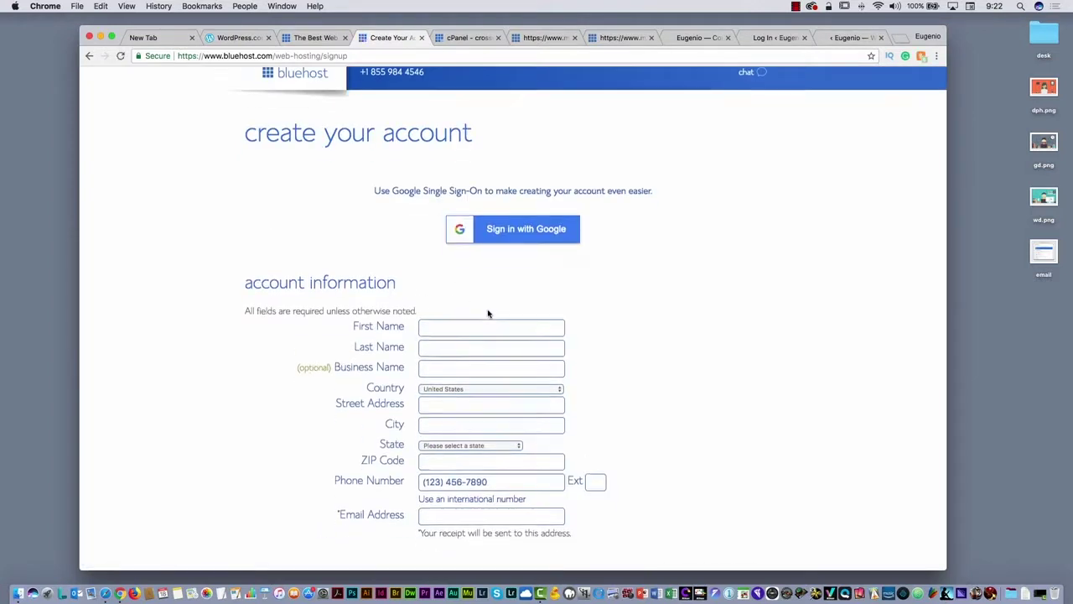
scroll(483, 334, "down", 5)
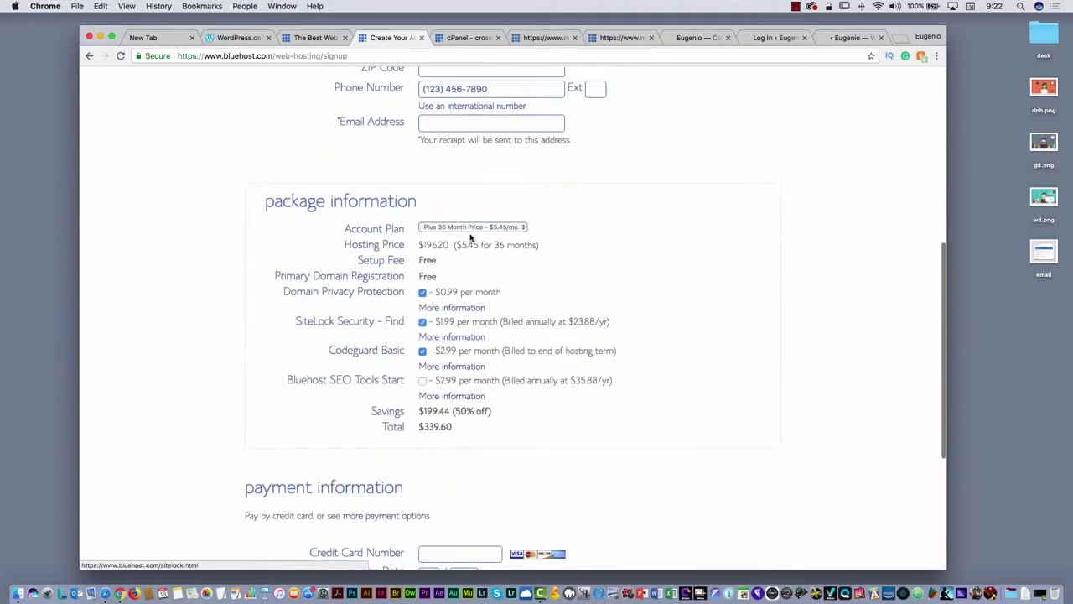
left_click_drag(458, 430, 419, 427)
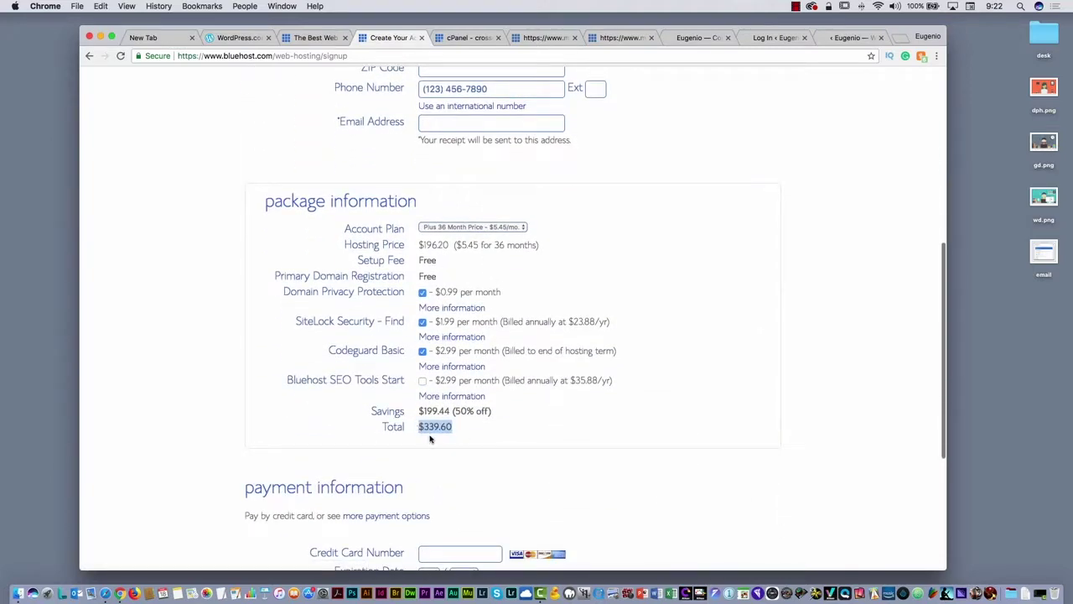
scroll(429, 437, "down", 1)
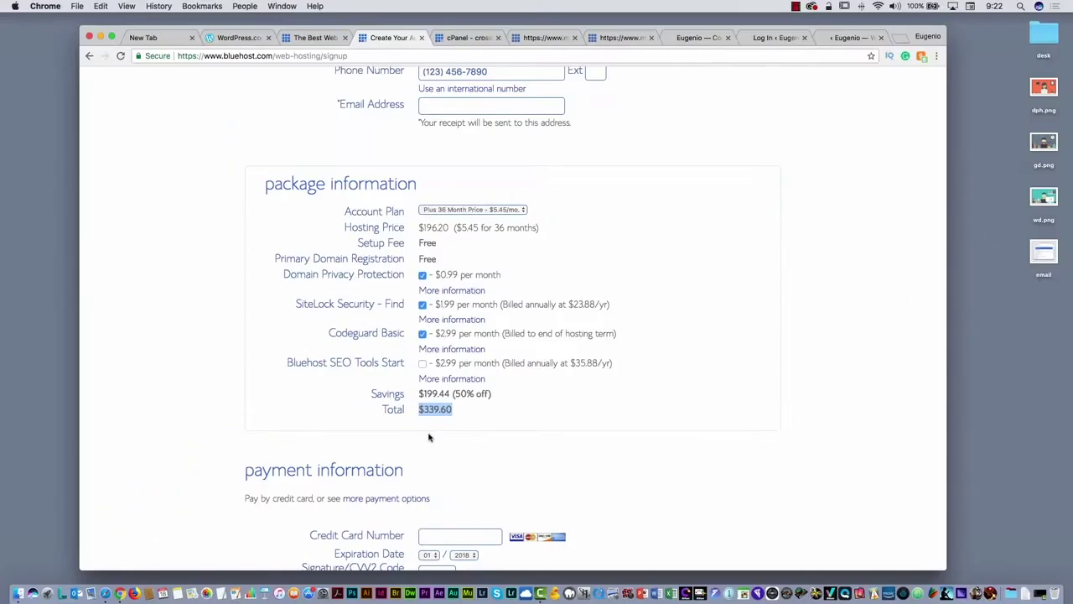
left_click(458, 211)
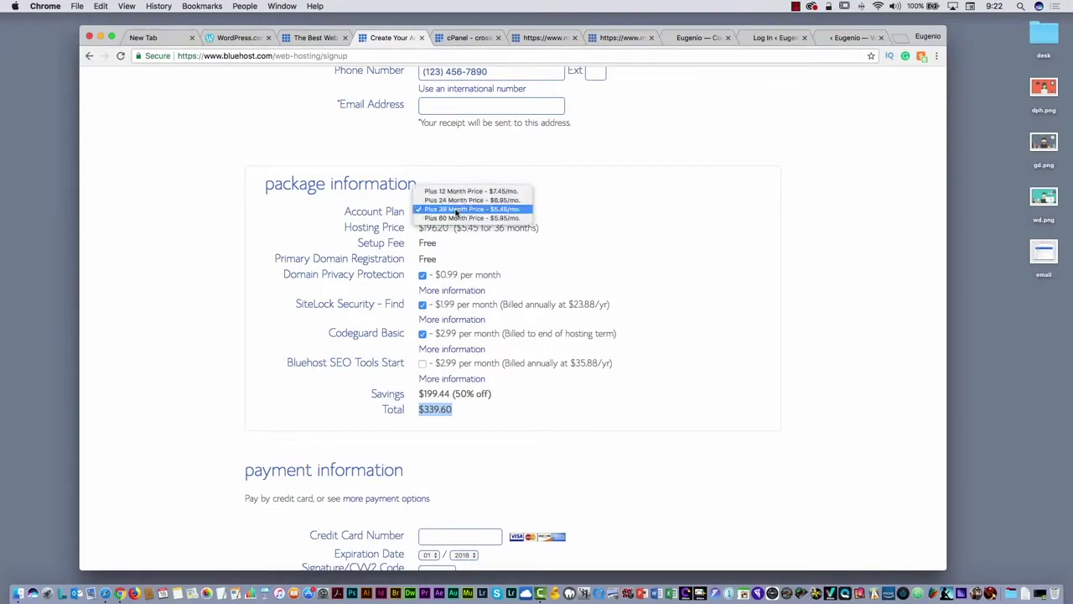
left_click(457, 192)
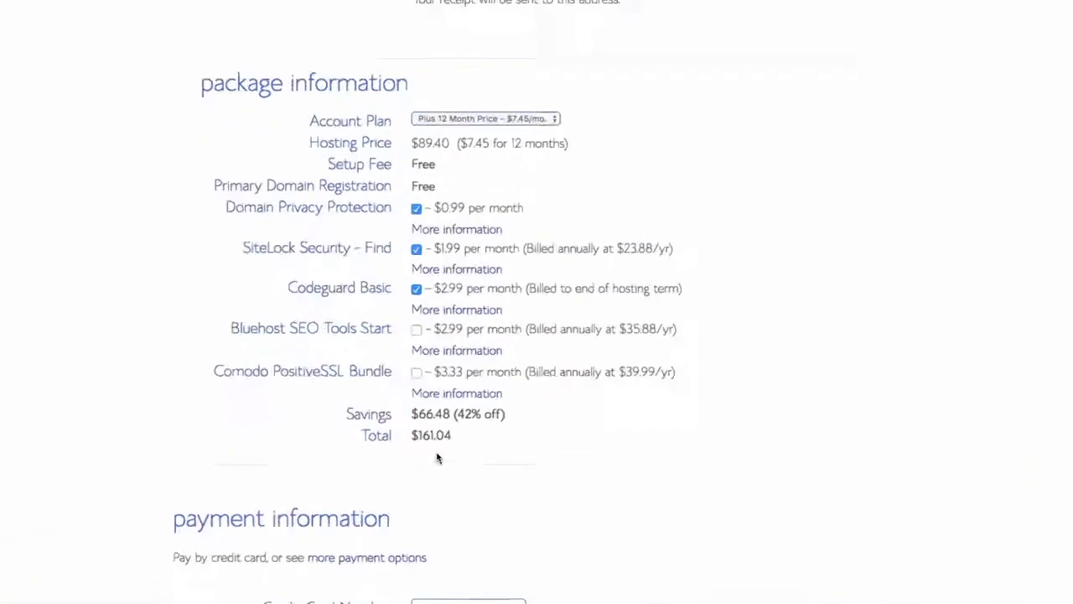
left_click_drag(449, 436, 417, 441)
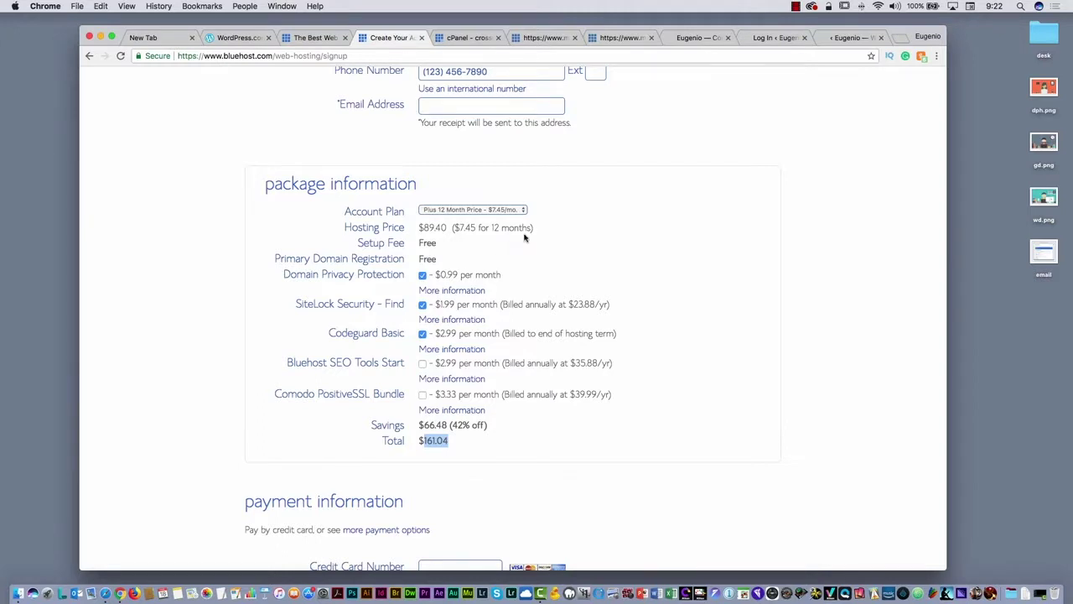
scroll(525, 238, "down", 5)
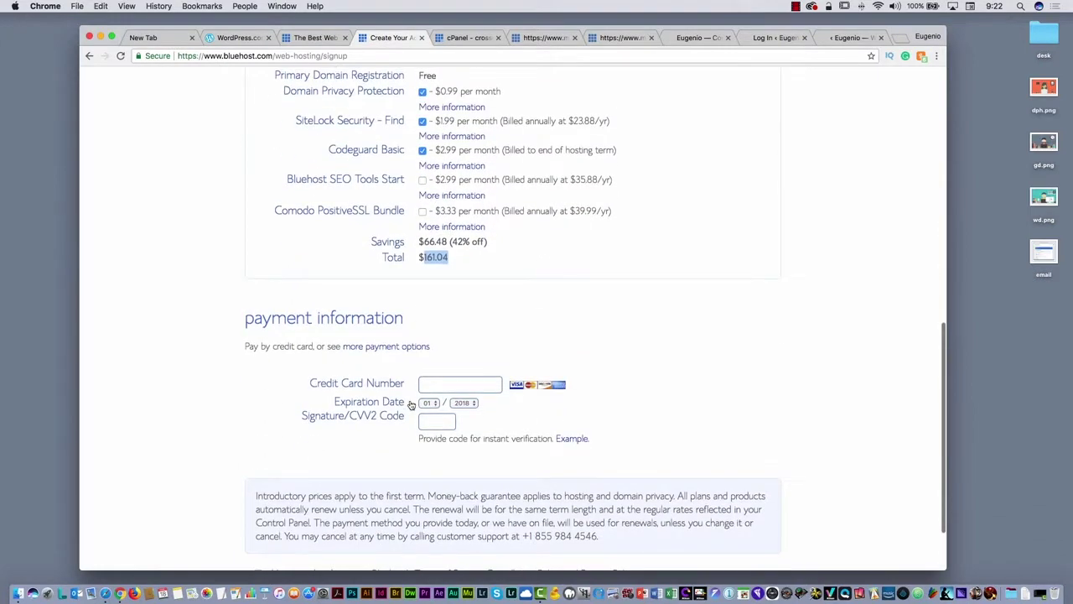
scroll(376, 232, "up", 6)
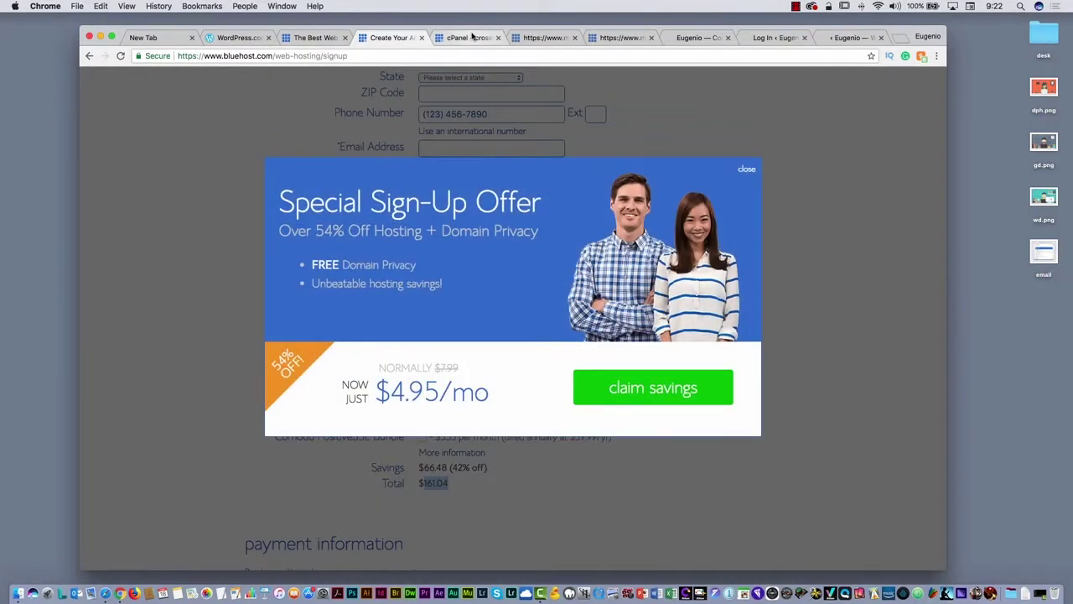
- Choose Install WordPress from the website section of the Bluehost cPanel dashboard
left_click(473, 37)
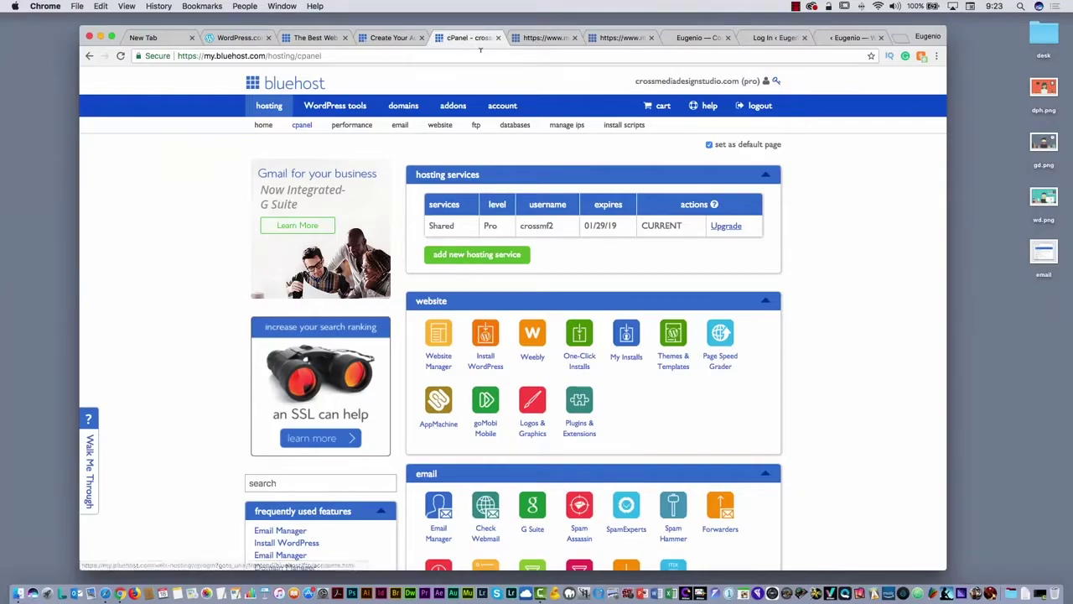
left_click(478, 267)
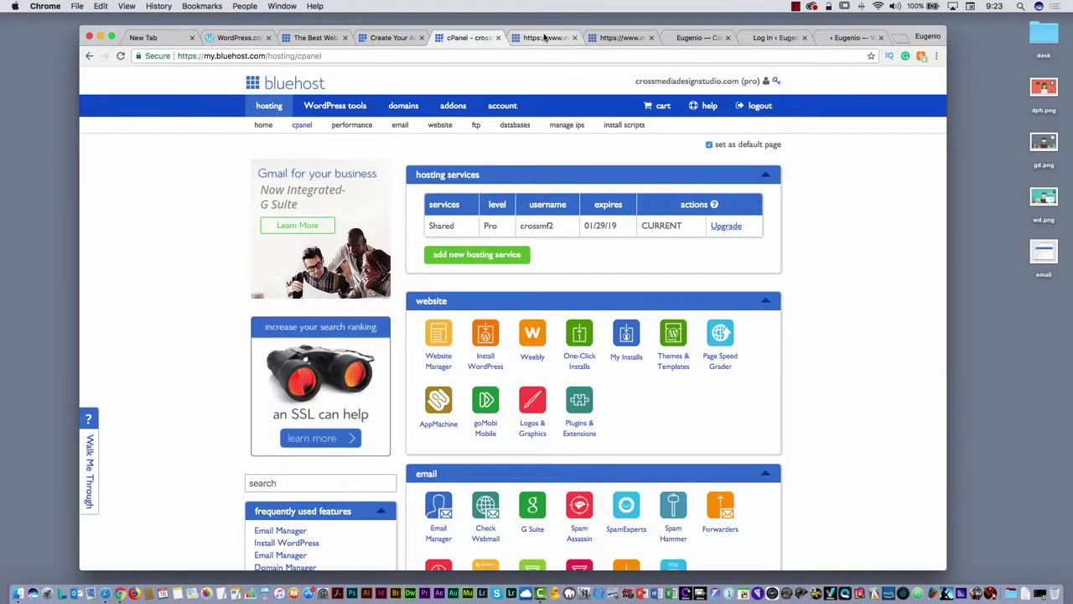
left_click(543, 38)
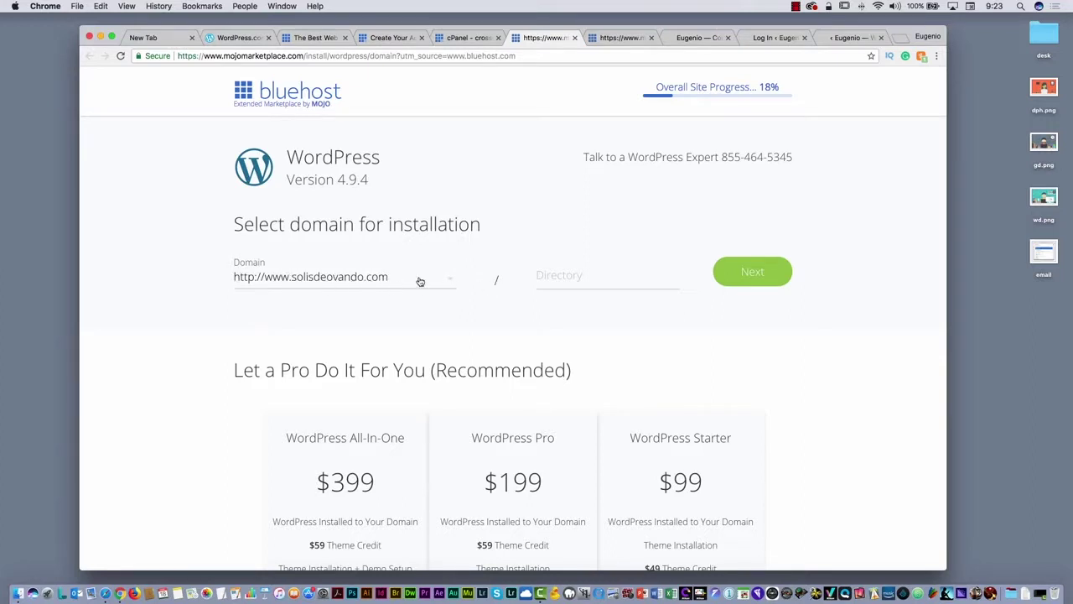
- Check the WordPress install progress at 45% and browse the theme listings below
left_click(616, 38)
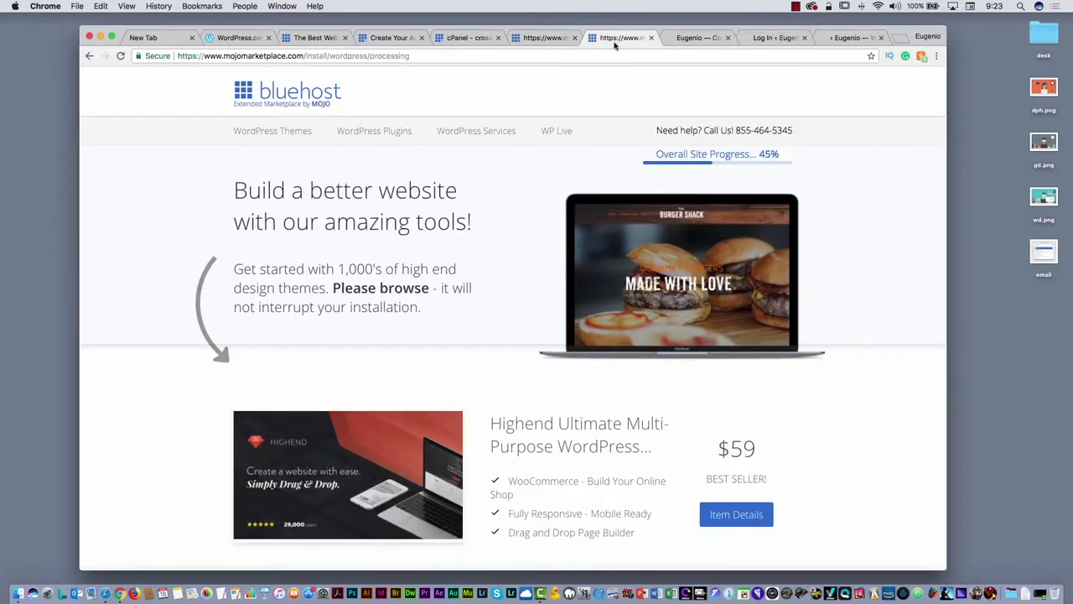
scroll(612, 264, "down", 5)
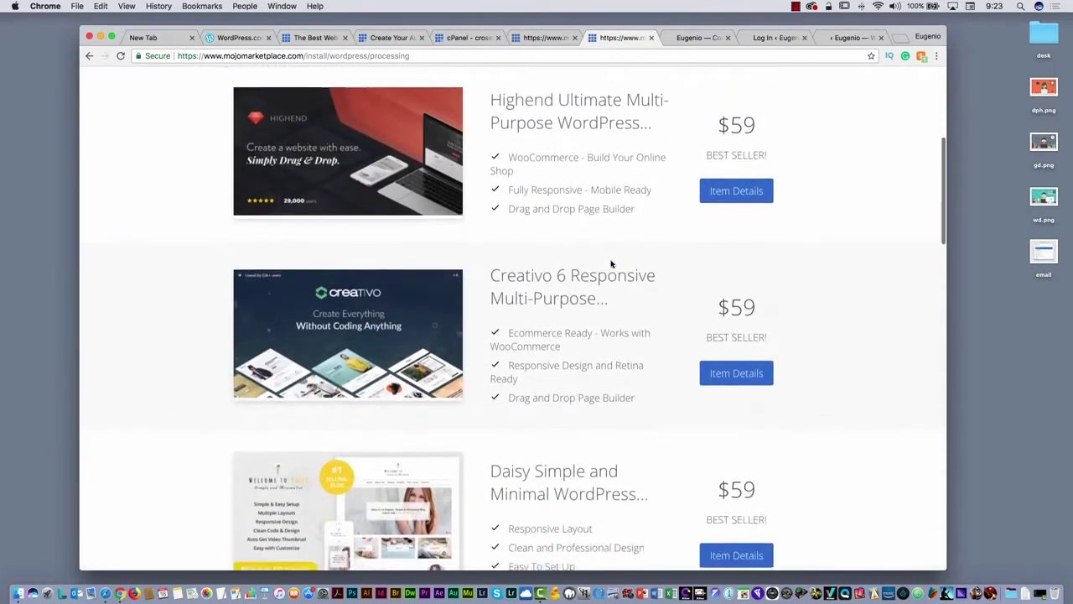
scroll(611, 260, "down", 5)
scroll(738, 192, "up", 1)
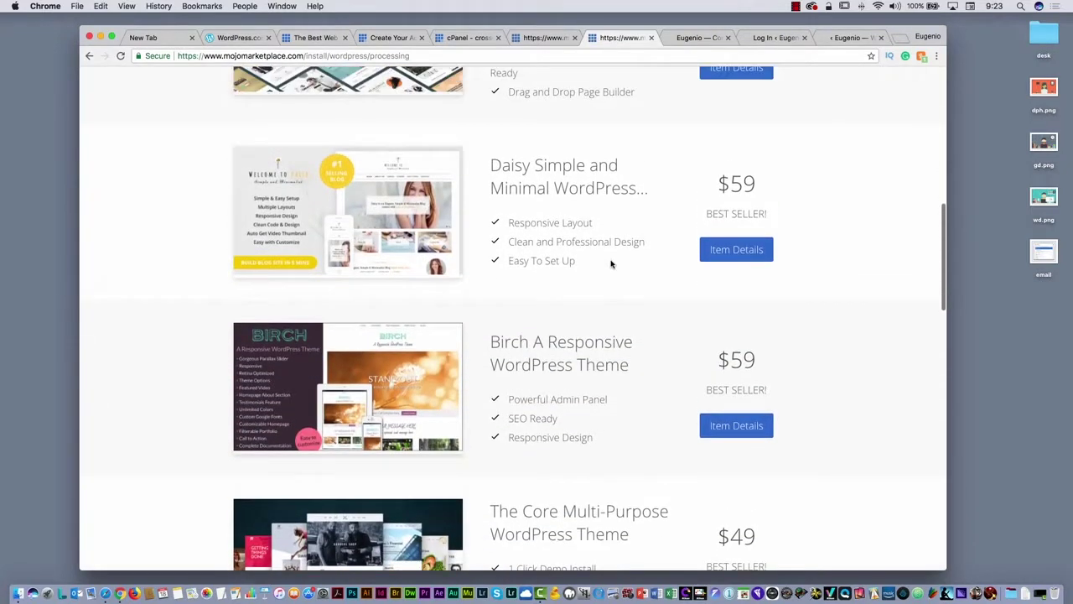
scroll(695, 231, "up", 10)
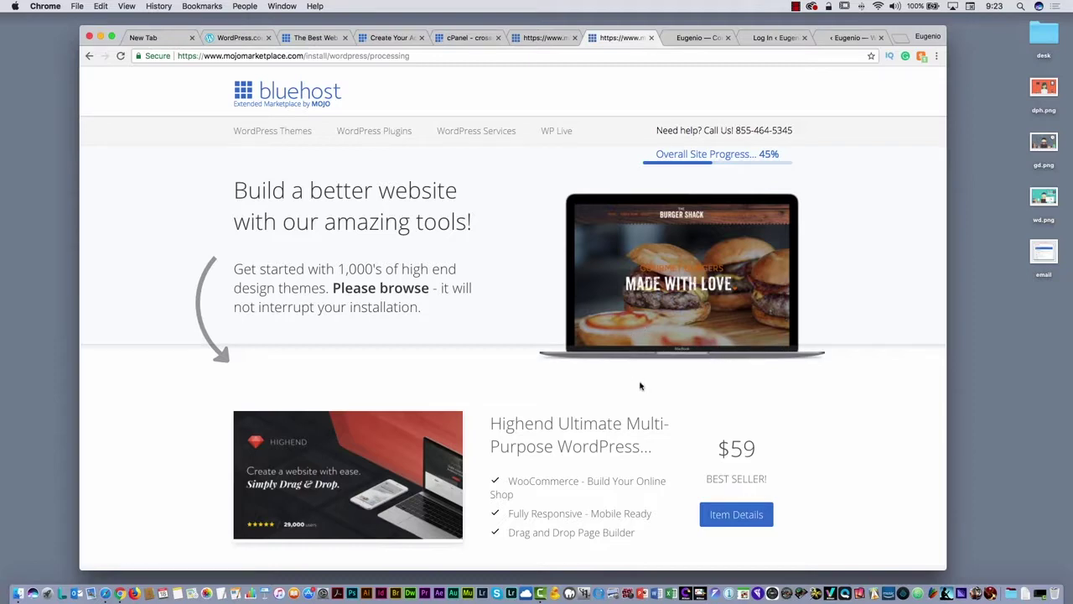
scroll(640, 386, "down", 3)
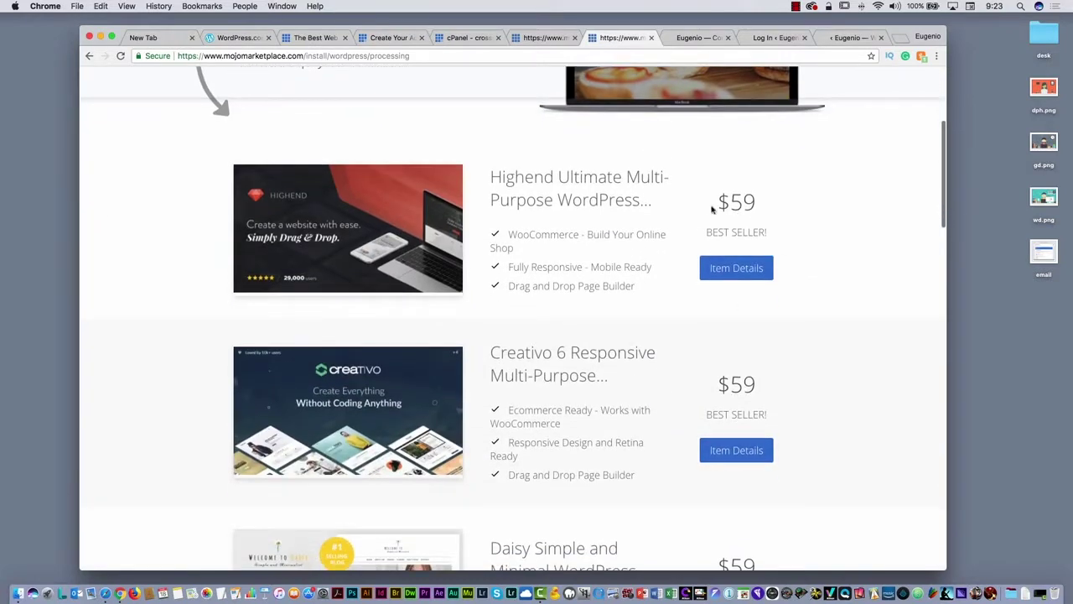
scroll(712, 209, "up", 5)
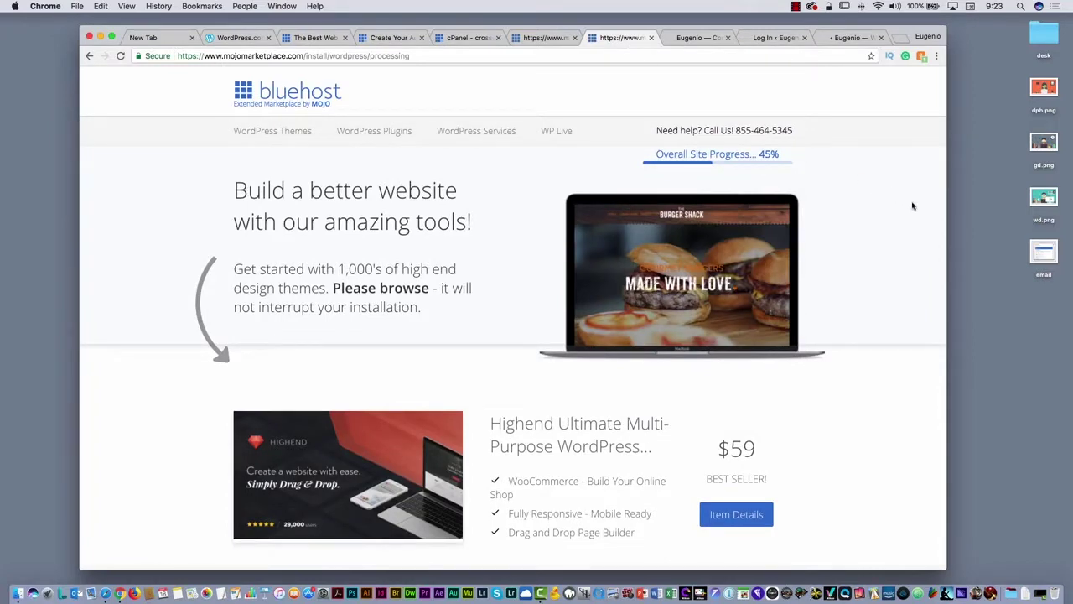
left_click(1044, 252)
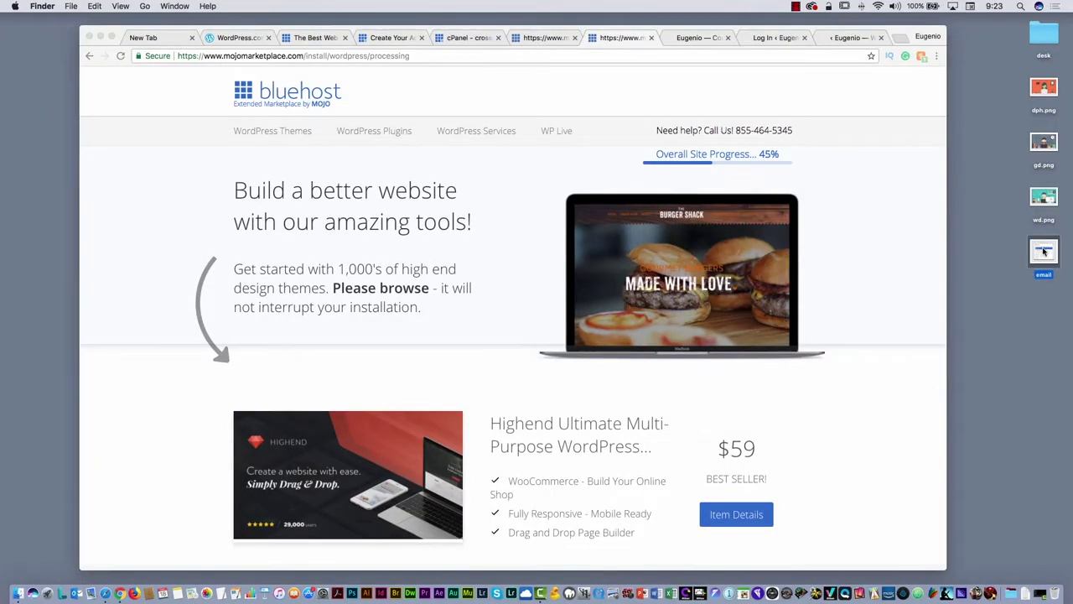
- Preview and close the install email image, then return to the Coming Soon tab
key("space")
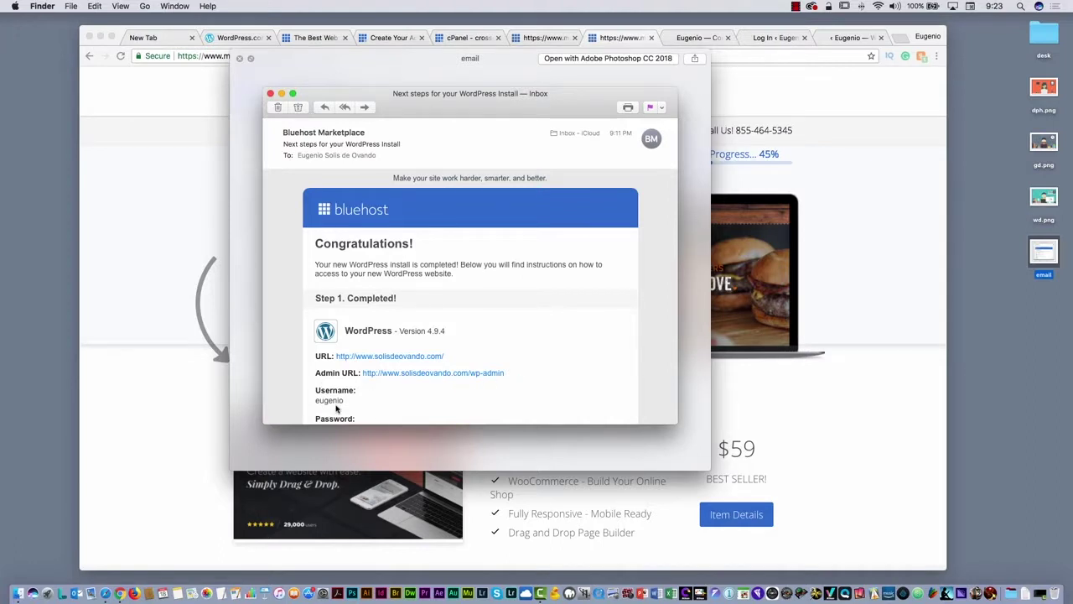
key("space")
left_click(692, 39)
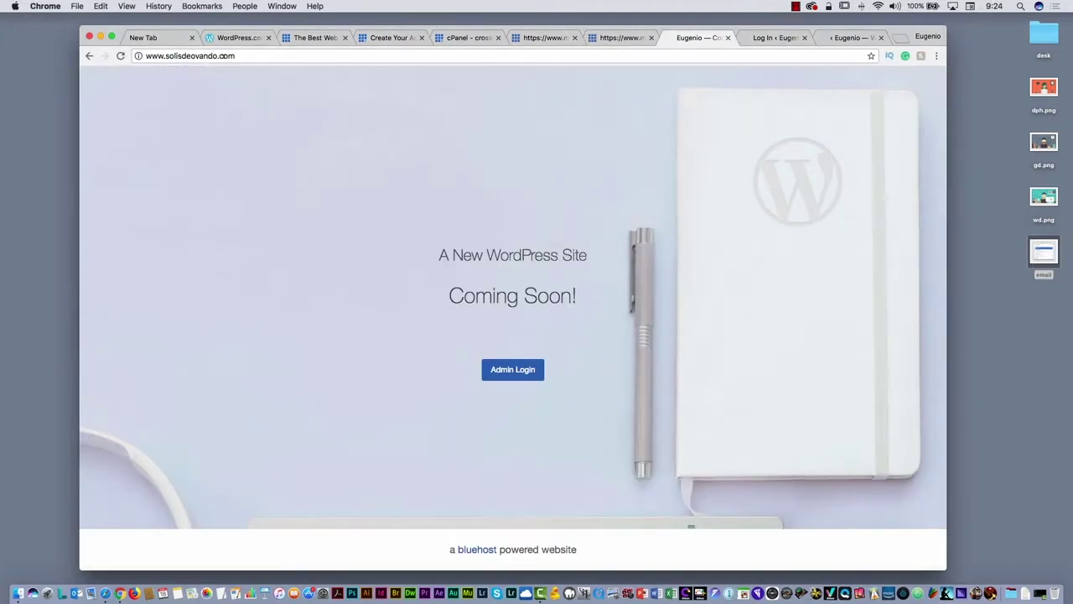
- Go through Admin Login from the Coming Soon page to the logged-in dashboard tab
left_click(239, 55)
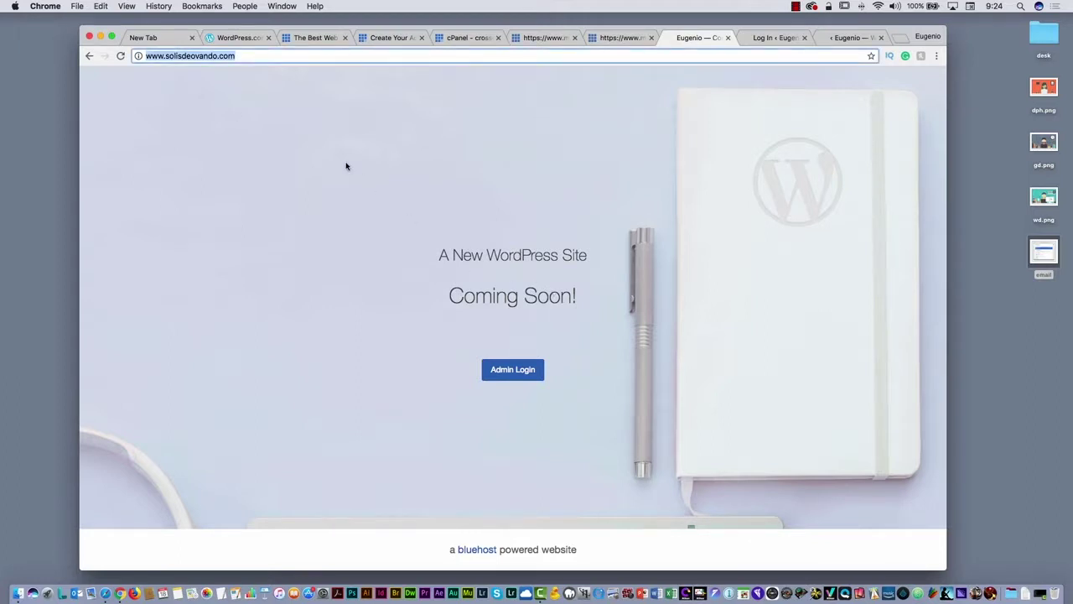
left_click(525, 375)
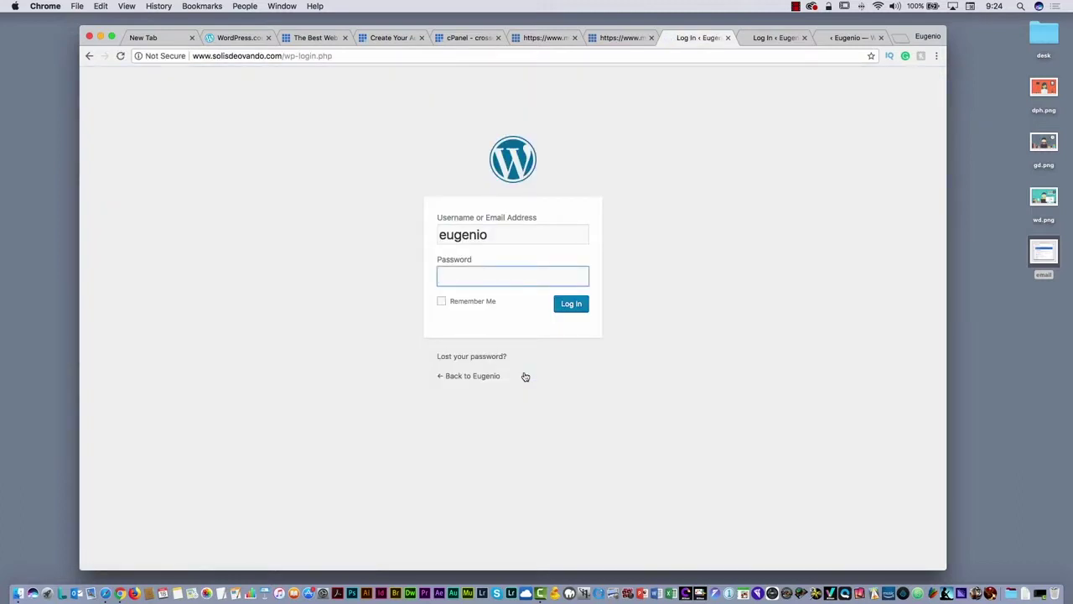
left_click(765, 42)
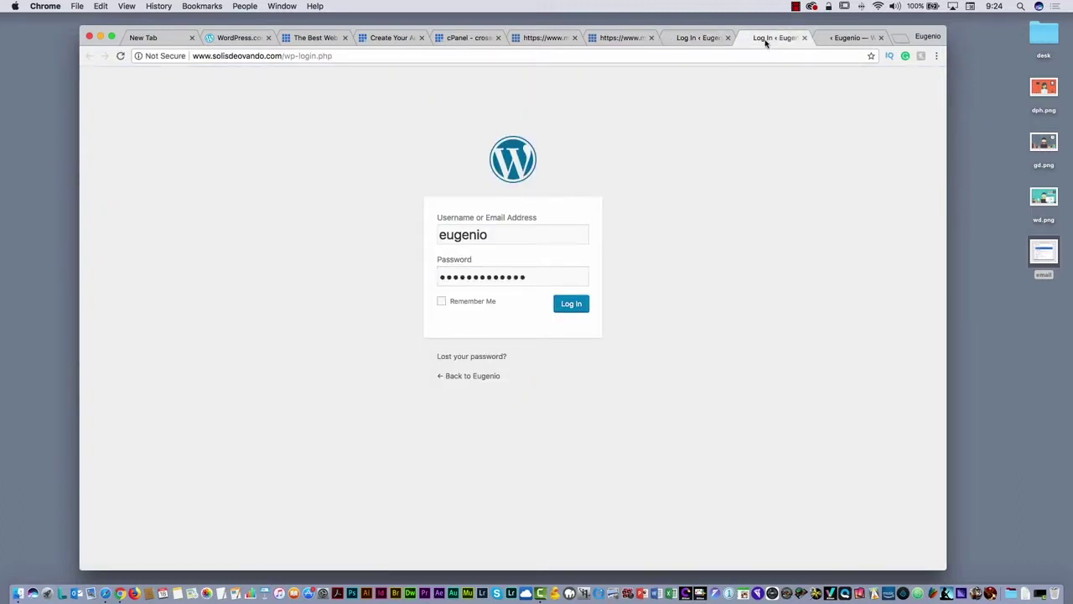
left_click(847, 40)
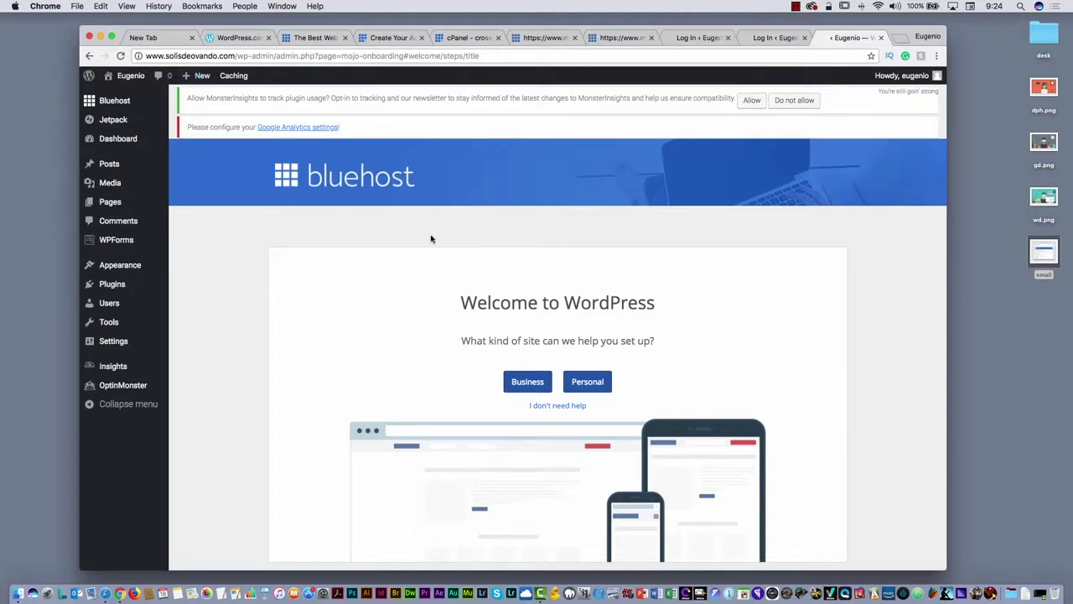
- Use Visit Site from the admin bar and scroll the 'Hello world!' front page
mouse_move(130, 78)
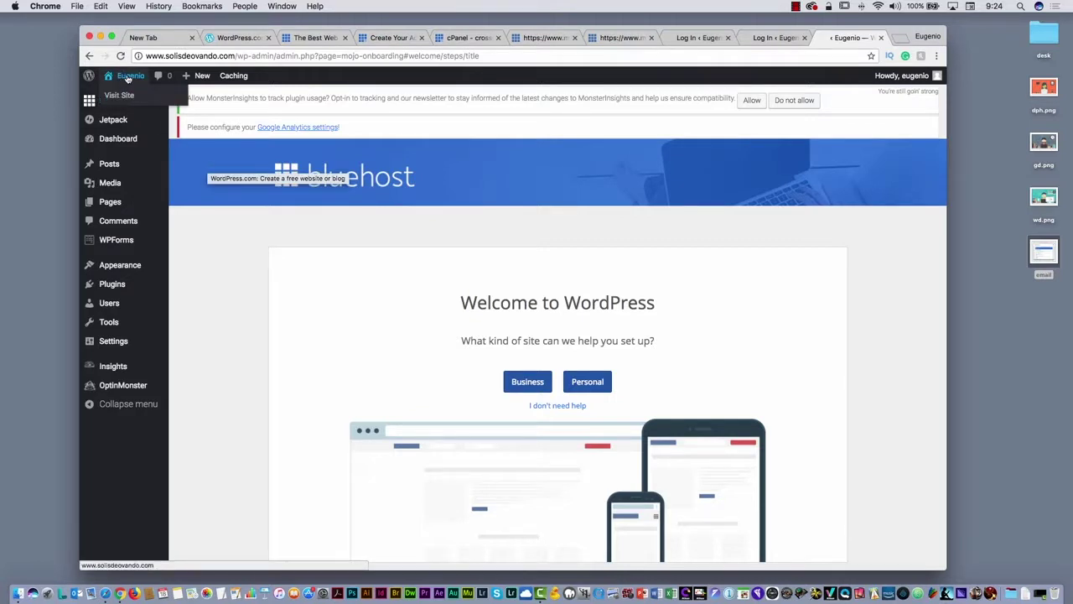
left_click(124, 96)
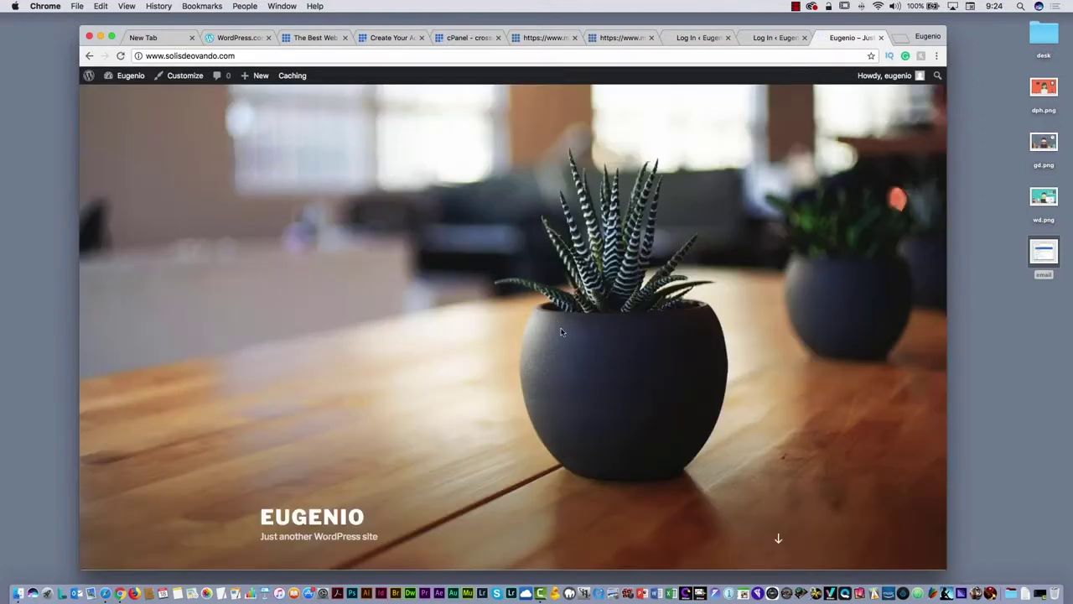
scroll(601, 391, "down", 5)
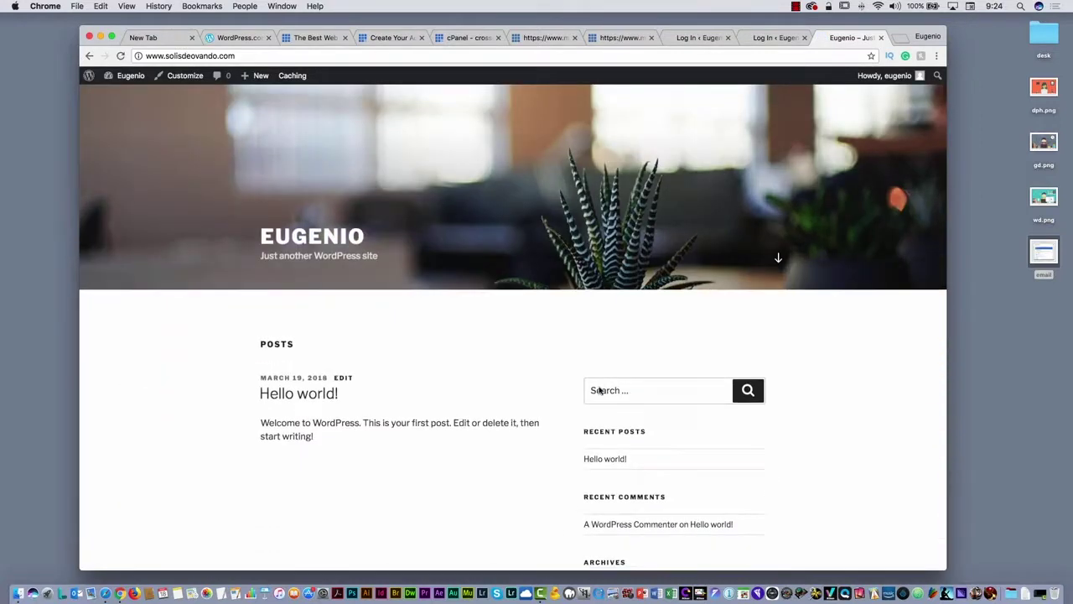
scroll(364, 364, "down", 2)
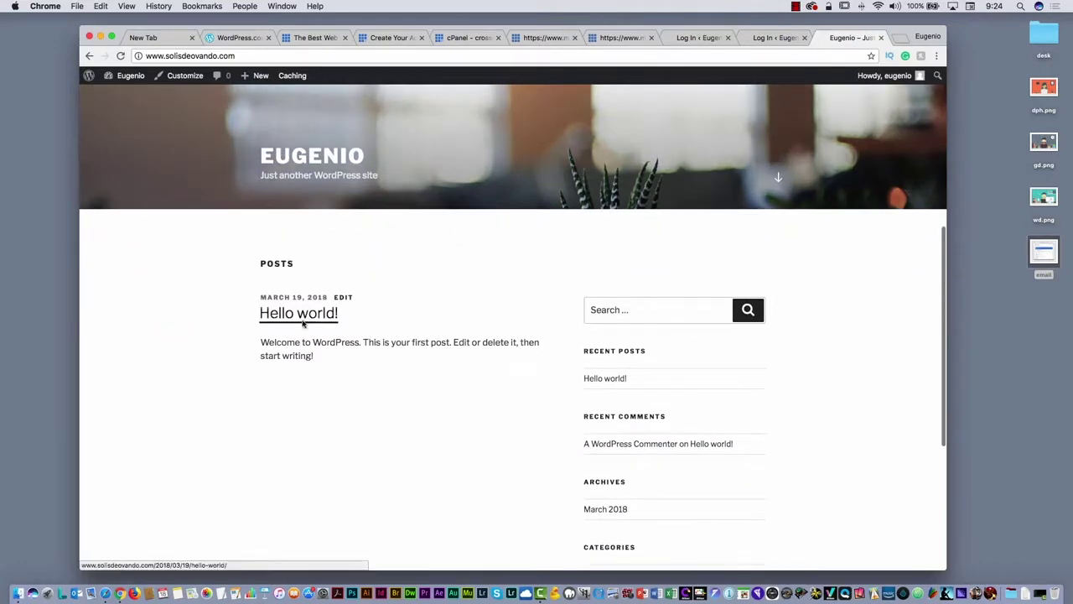
scroll(685, 350, "down", 4)
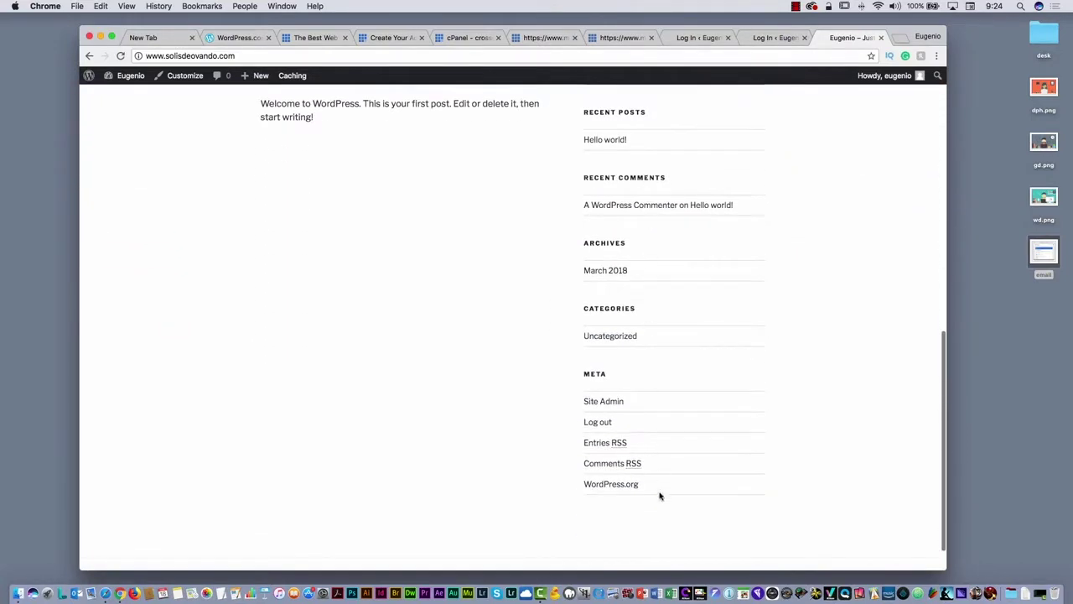
scroll(645, 245, "up", 10)
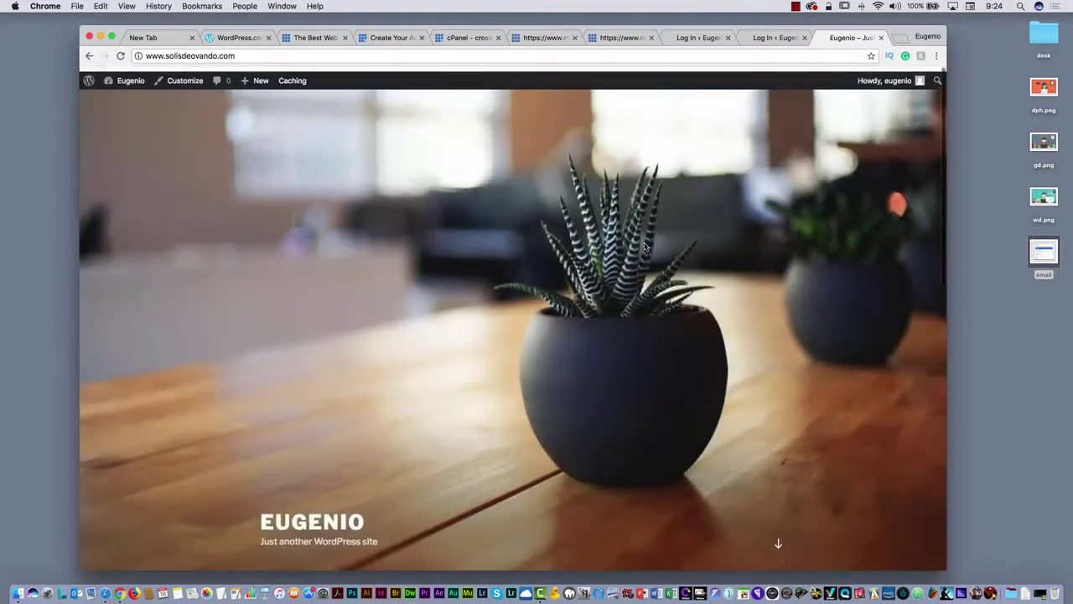
- Return to the admin, go to Pages, and create a new draft page with Add New
left_click(90, 56)
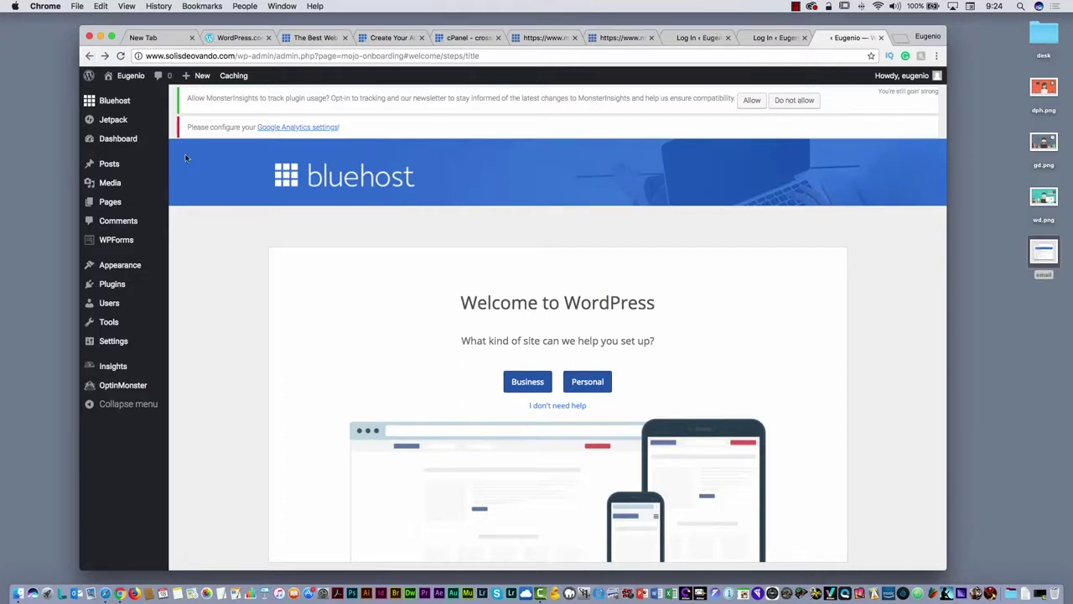
left_click(111, 205)
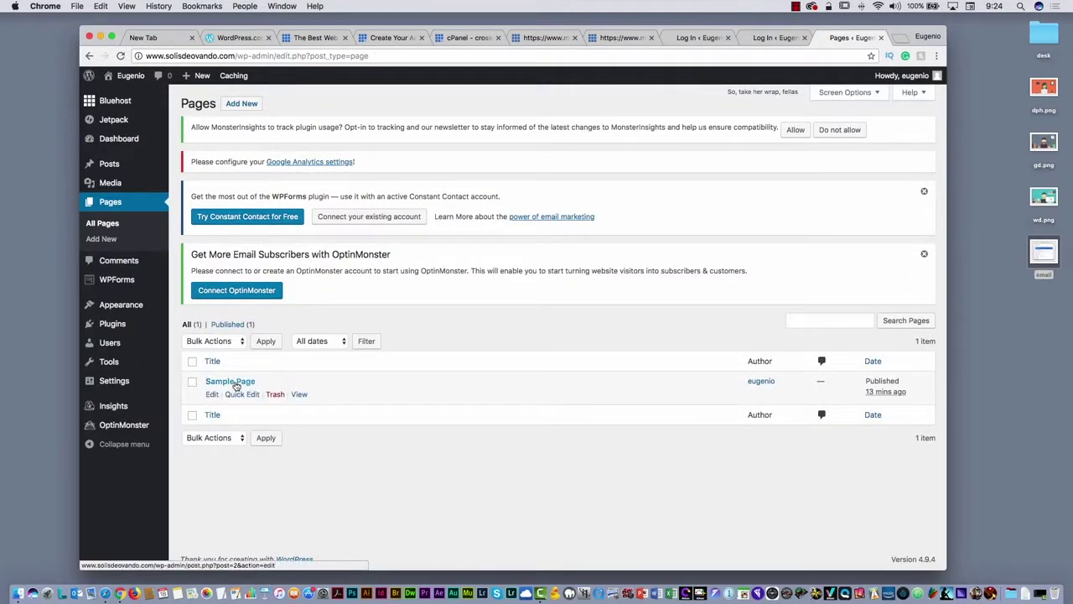
left_click(242, 103)
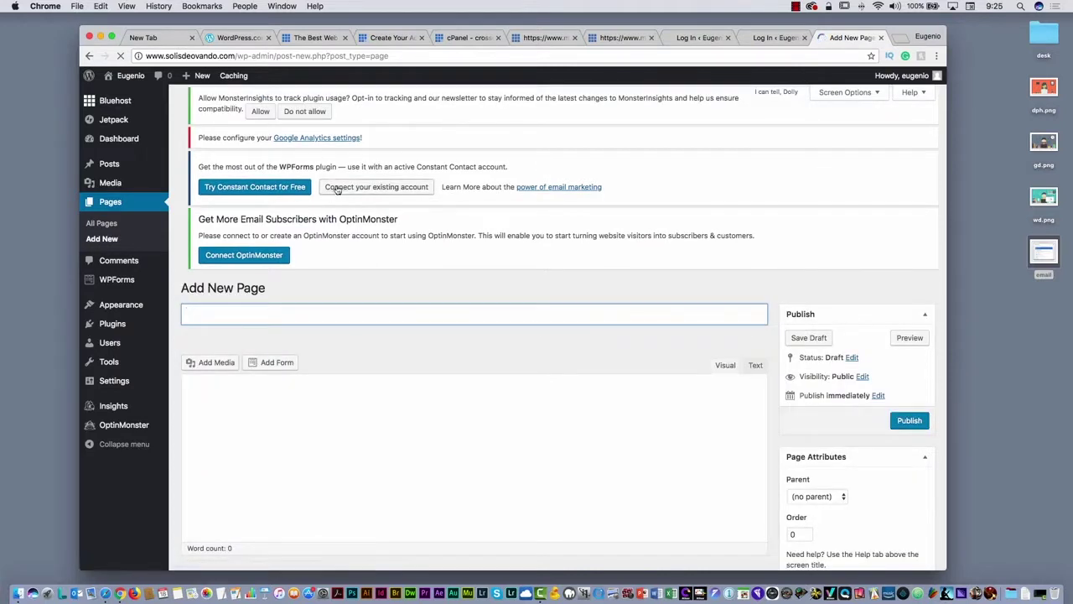
- Publish a page titled 'Home' with the text 'Hi Guys!'
type("Home")
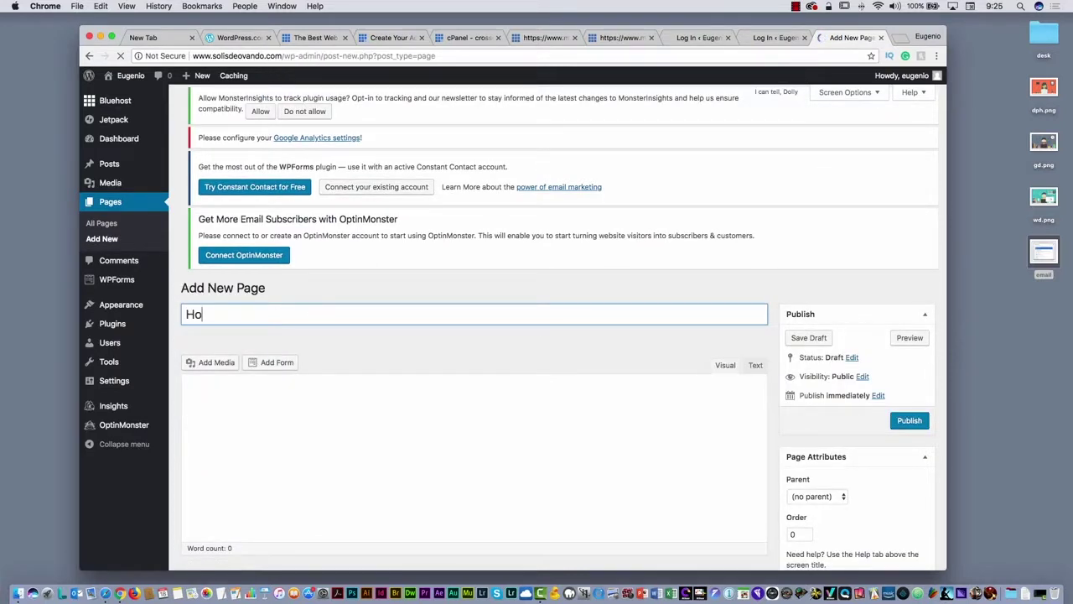
left_click(292, 429)
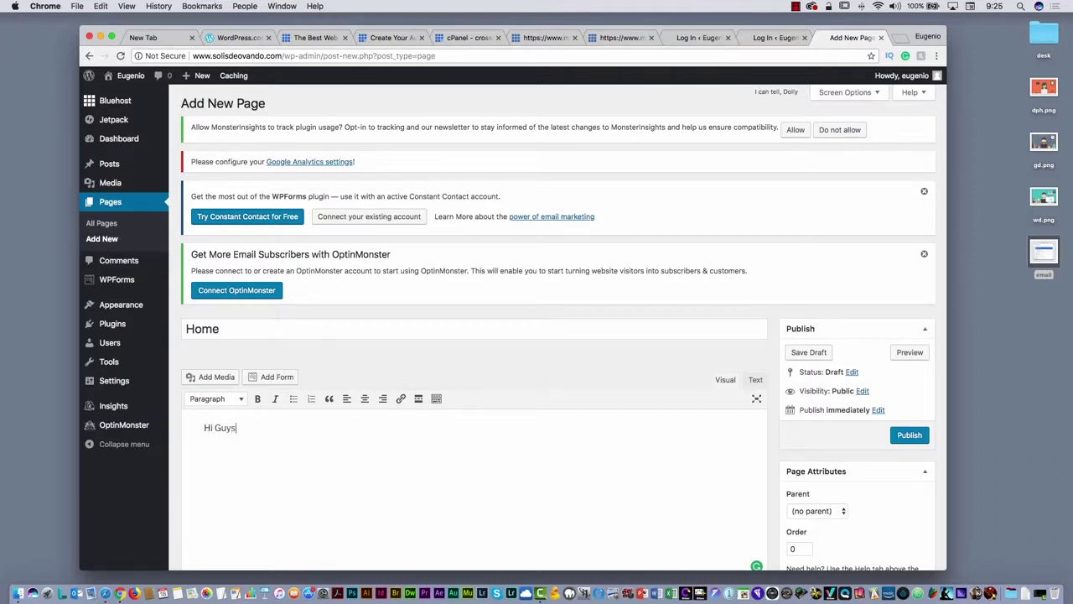
type("Hi Guys!")
left_click(910, 435)
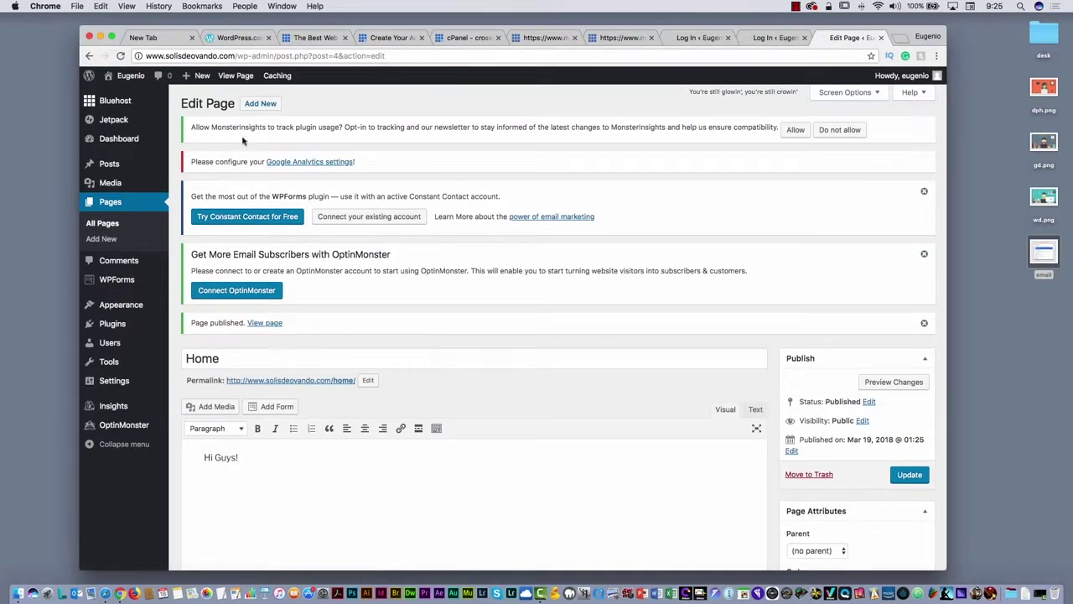
- Add a new page titled 'About' with the text 'About me' and publish it
left_click(265, 105)
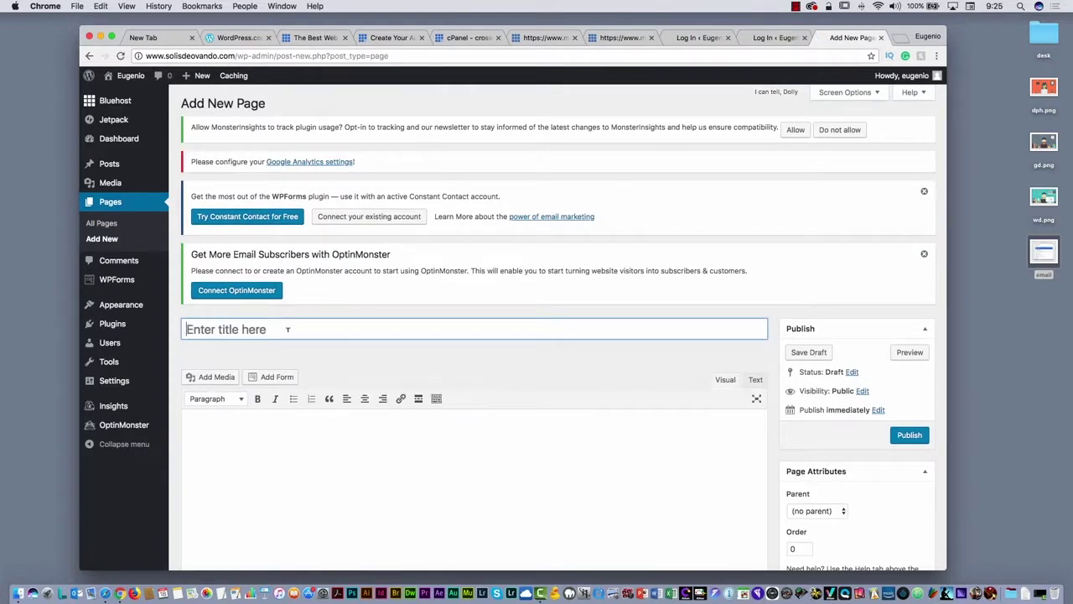
type("About")
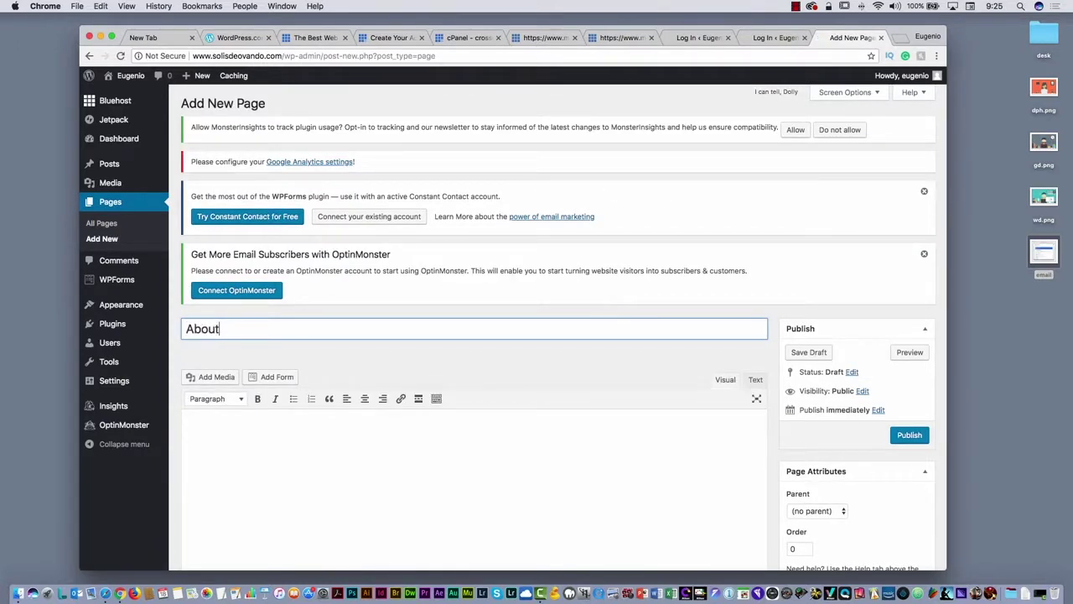
left_click(206, 427)
type("About me")
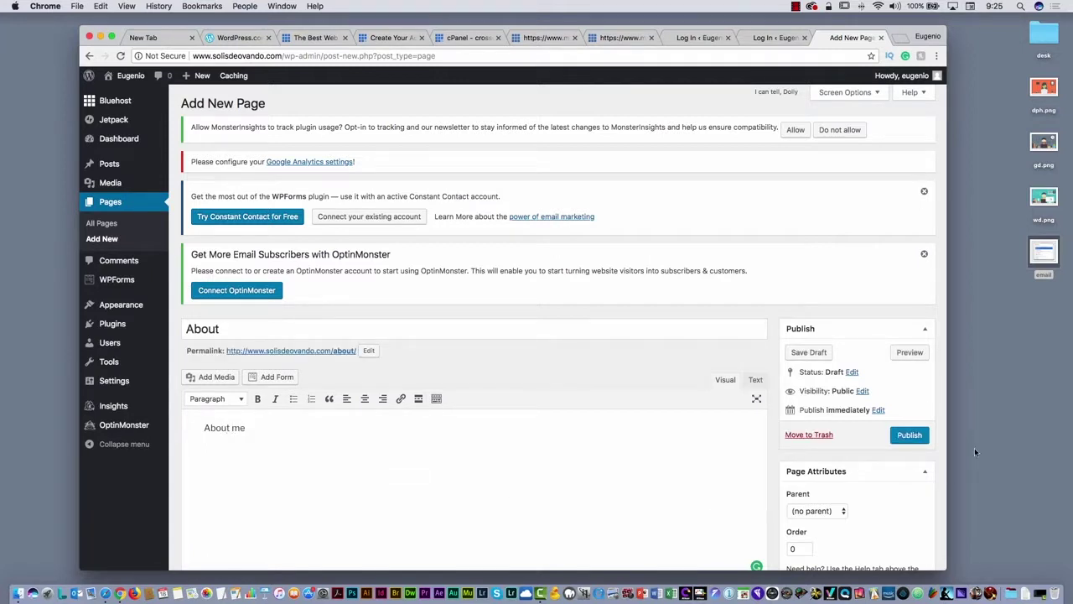
left_click(912, 436)
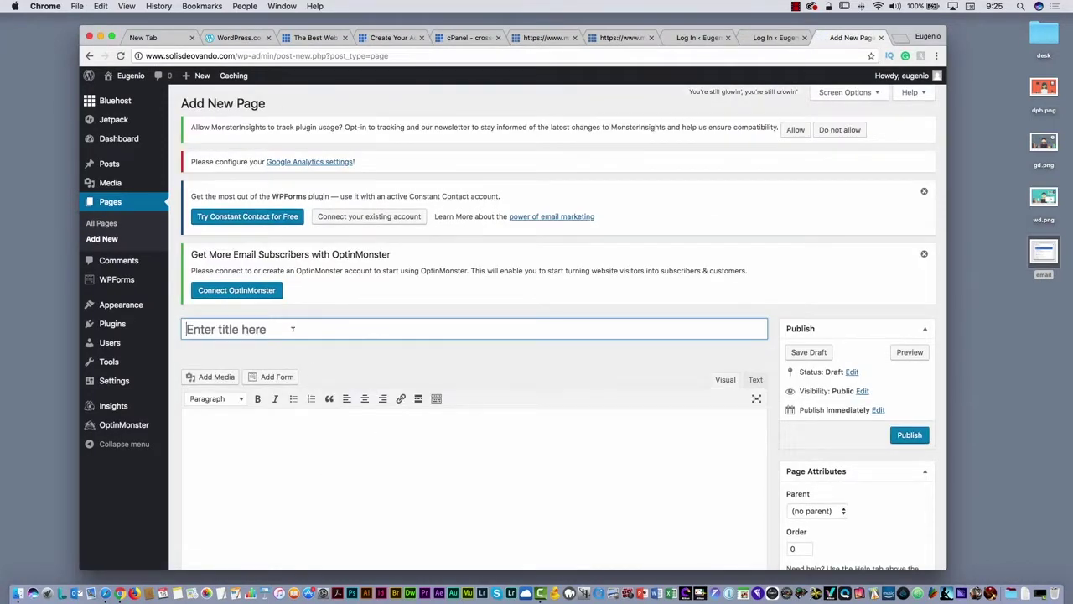
- Publish a page titled 'Gallery' with the text 'Here my work'
left_click(293, 329)
type("Gallery")
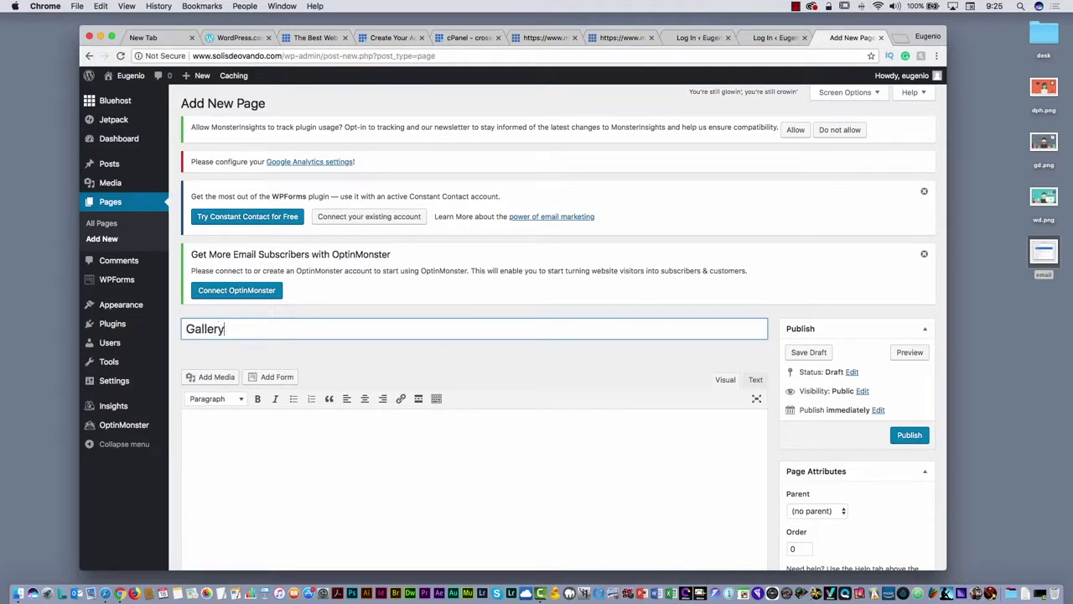
left_click(269, 432)
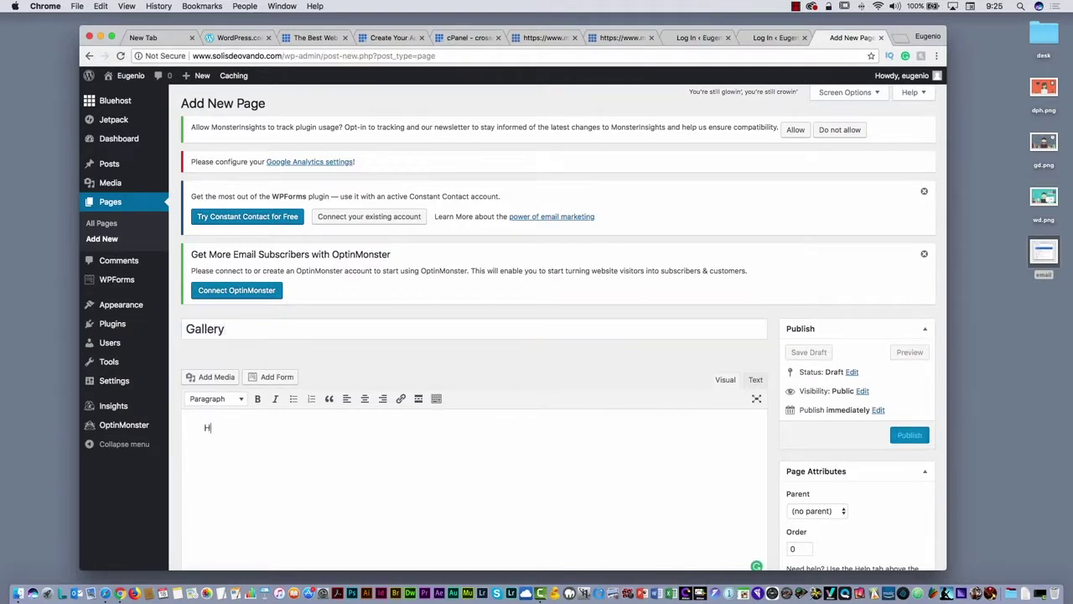
type("Here my work")
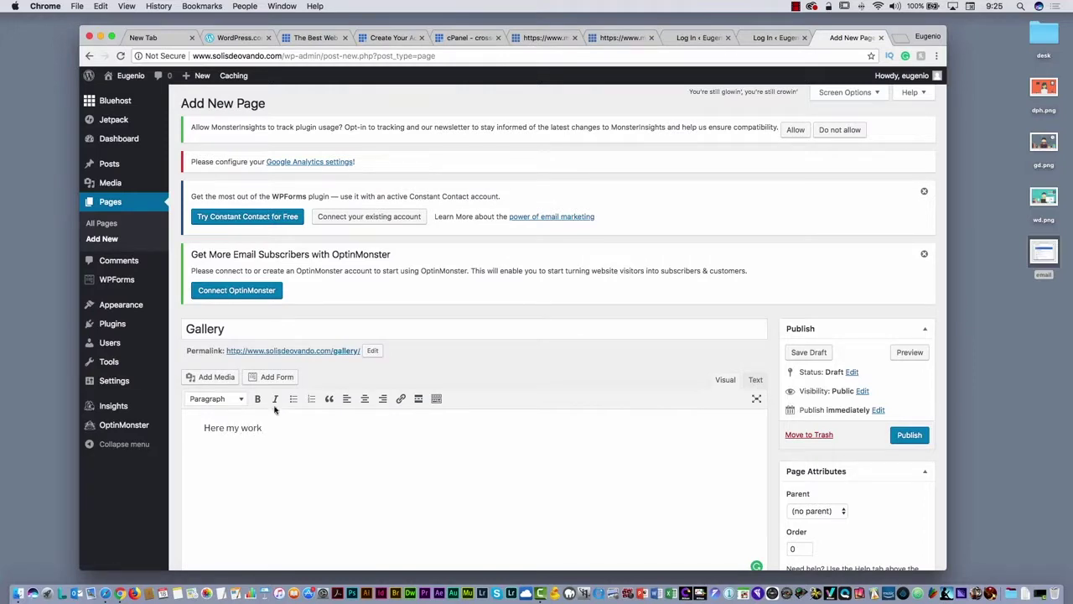
left_click(907, 435)
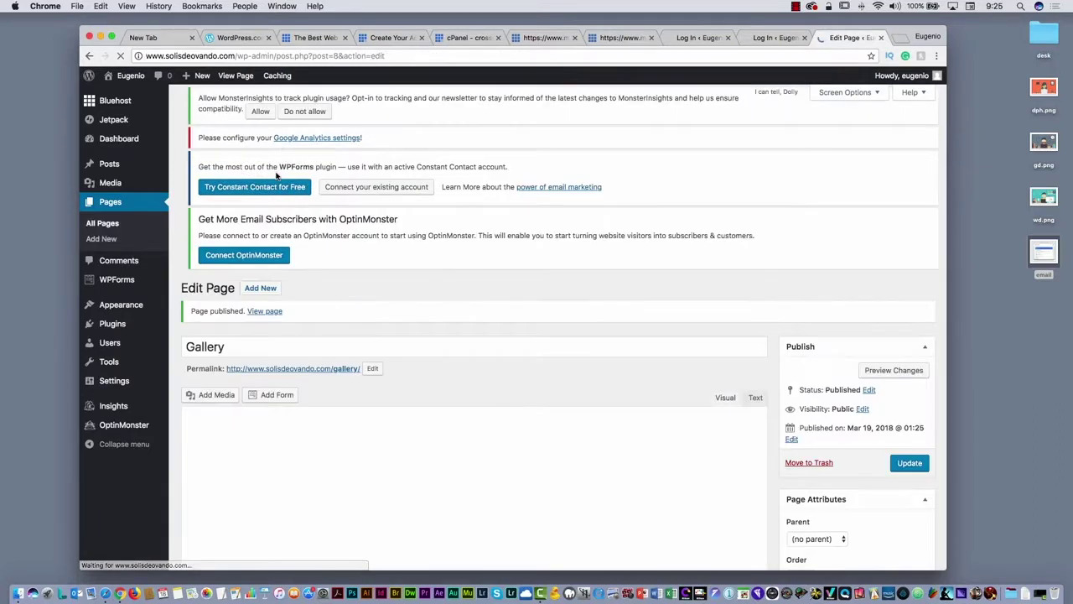
- Publish a 'Contact' page reading 'Hire me!' and open the live site in a new tab
left_click(260, 104)
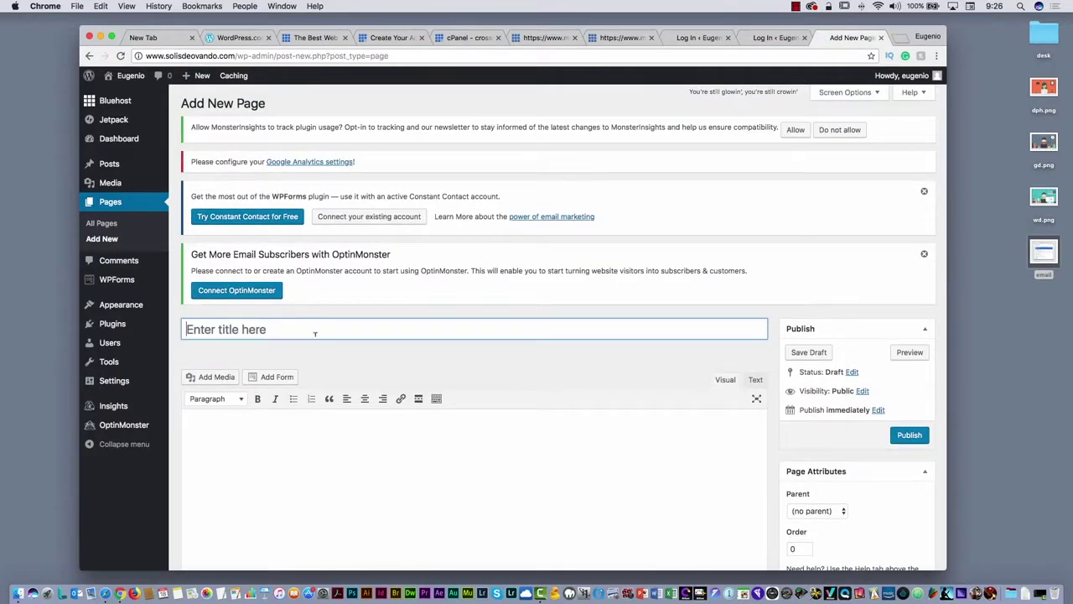
type("Contact")
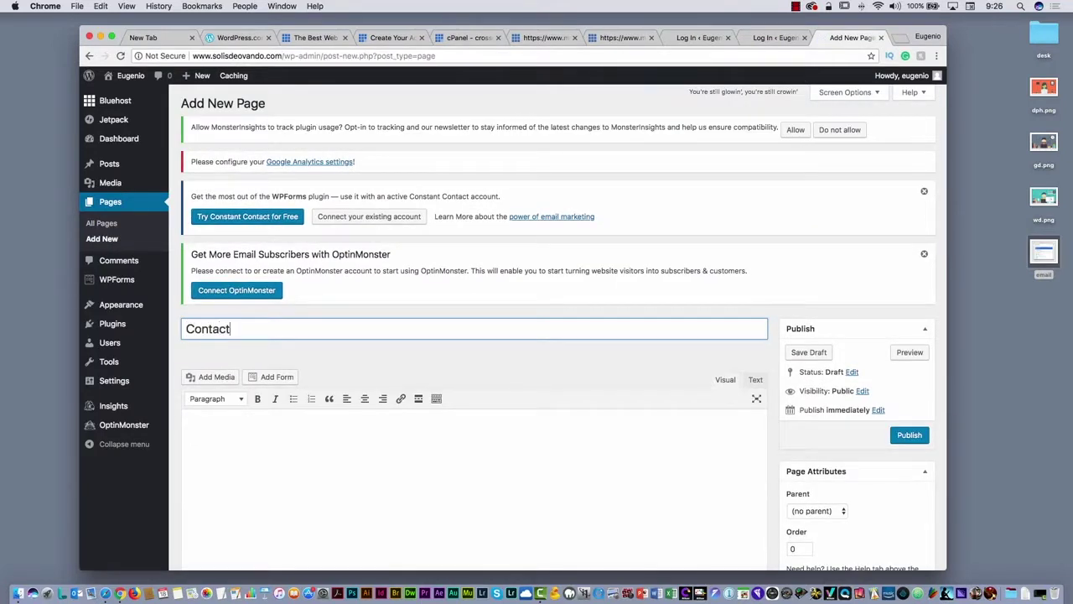
left_click(327, 472)
type("Hire me!")
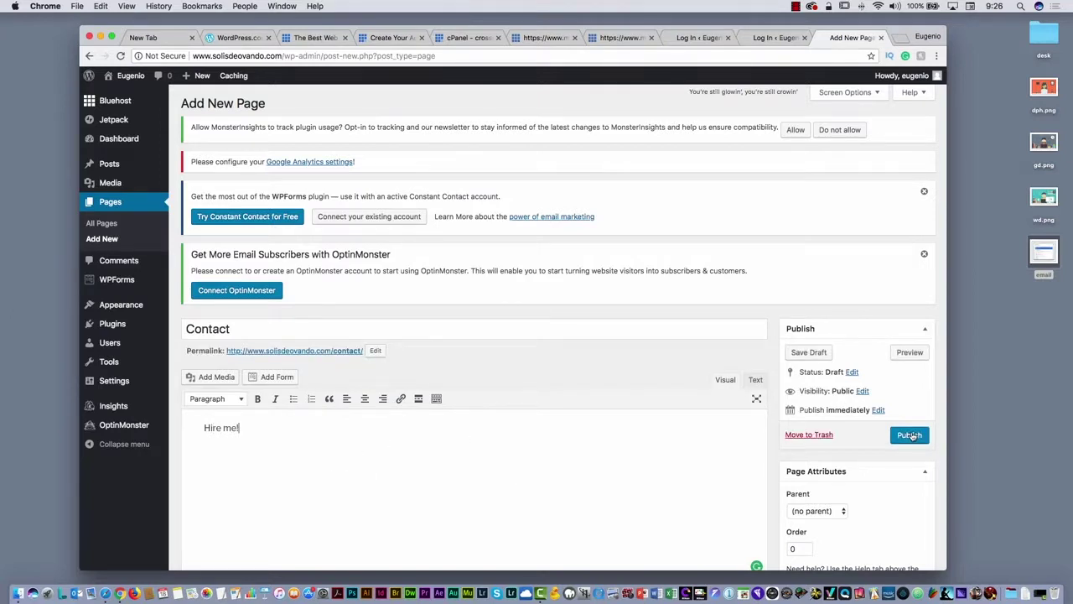
left_click(910, 436)
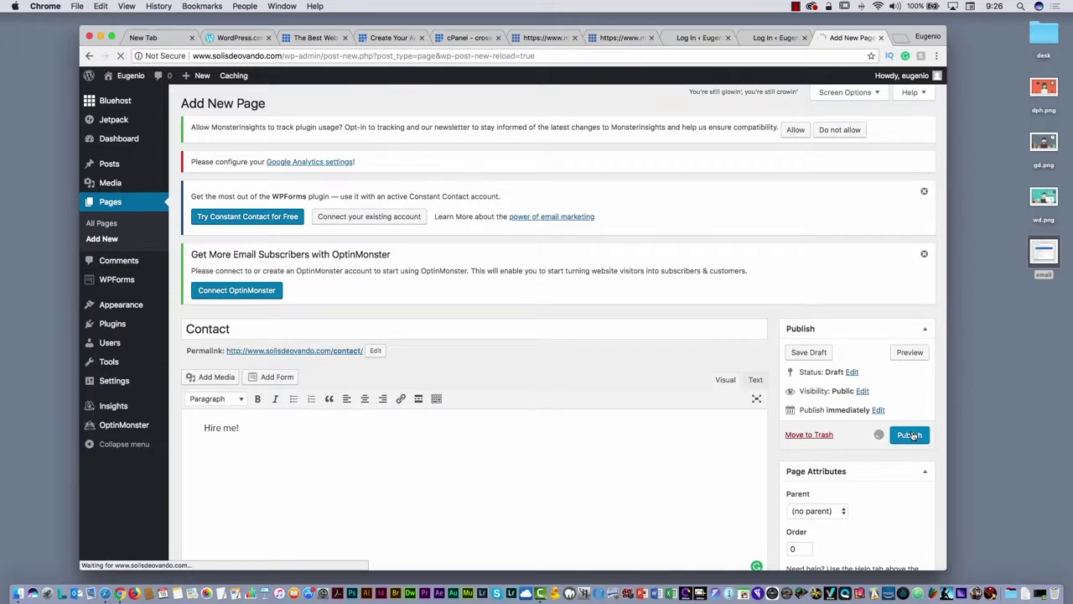
left_click(128, 81, "super")
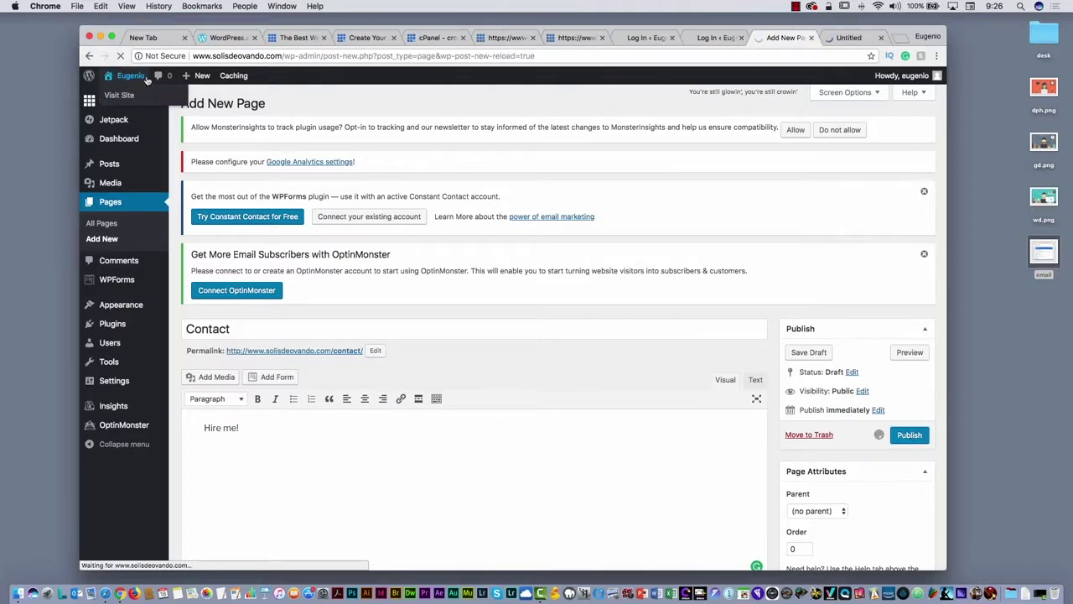
left_click(853, 40)
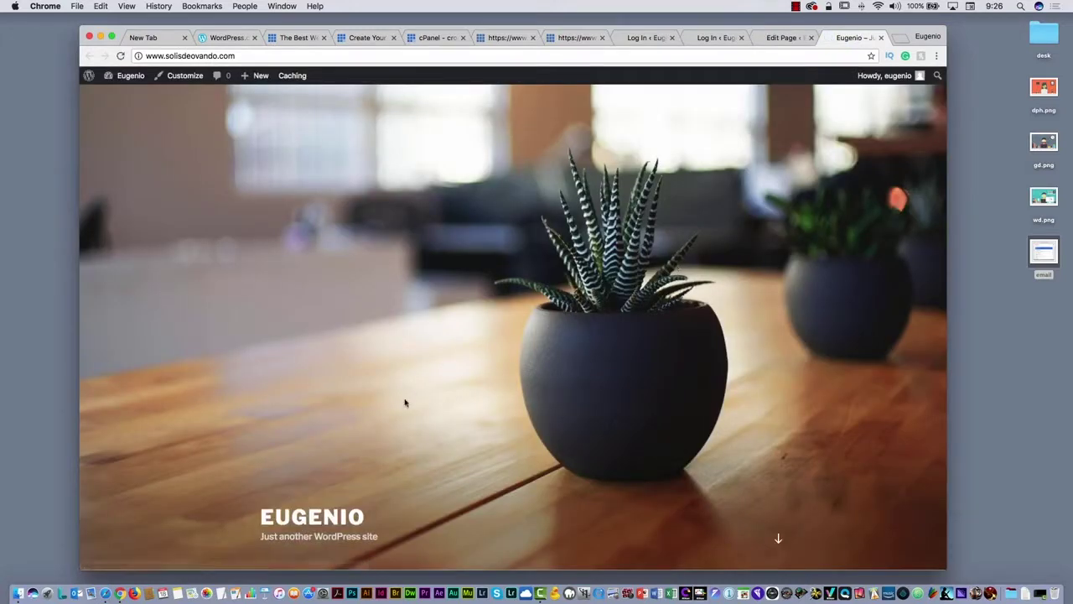
- Back in the admin tab, go to the Appearance > Menus page
scroll(405, 404, "down", 5)
scroll(395, 419, "up", 5)
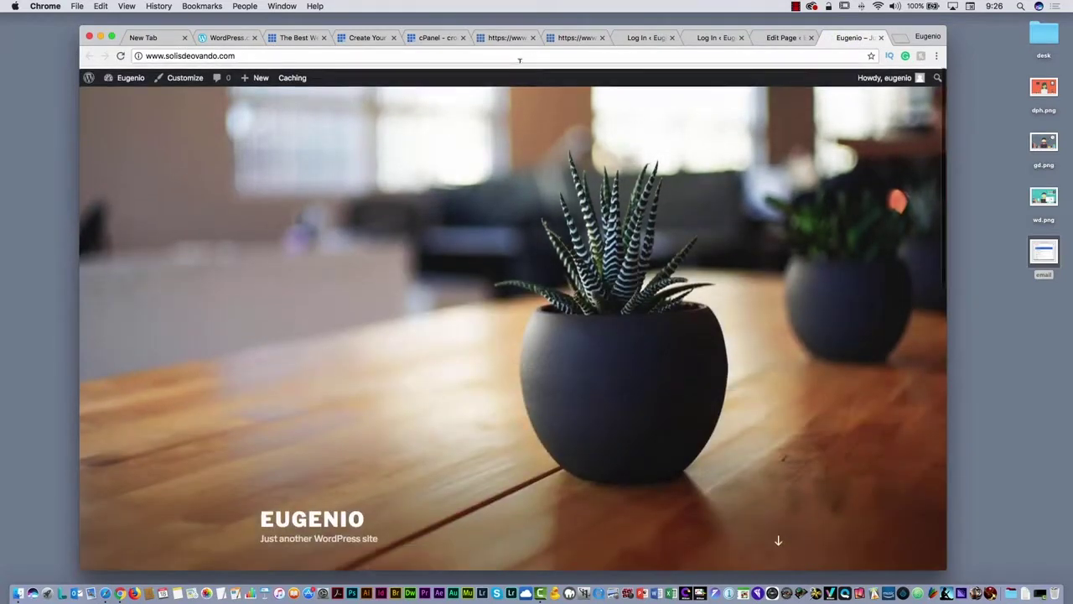
left_click(781, 38)
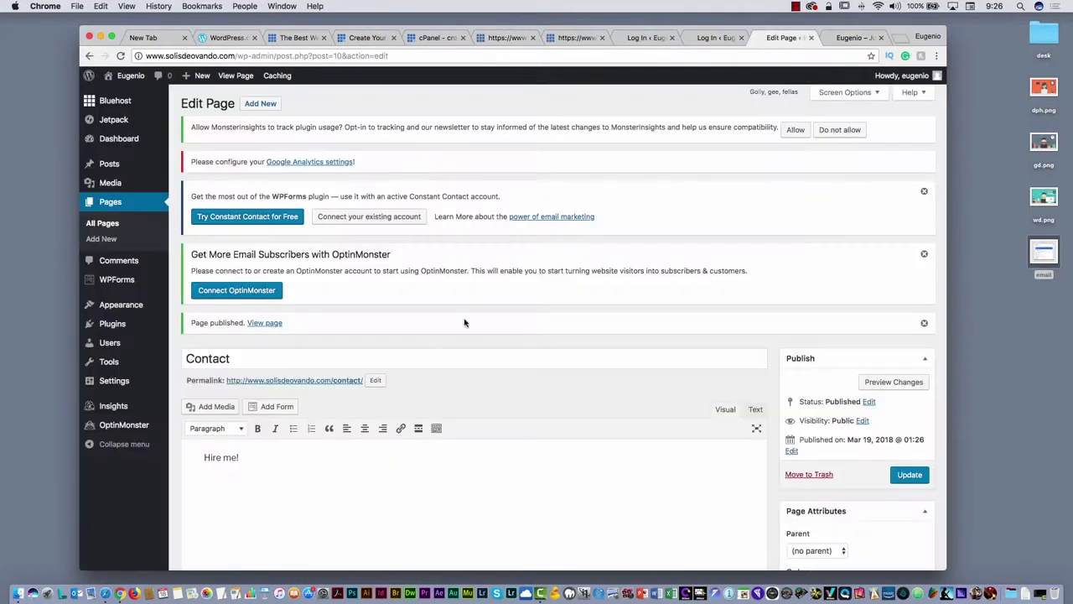
mouse_move(121, 382)
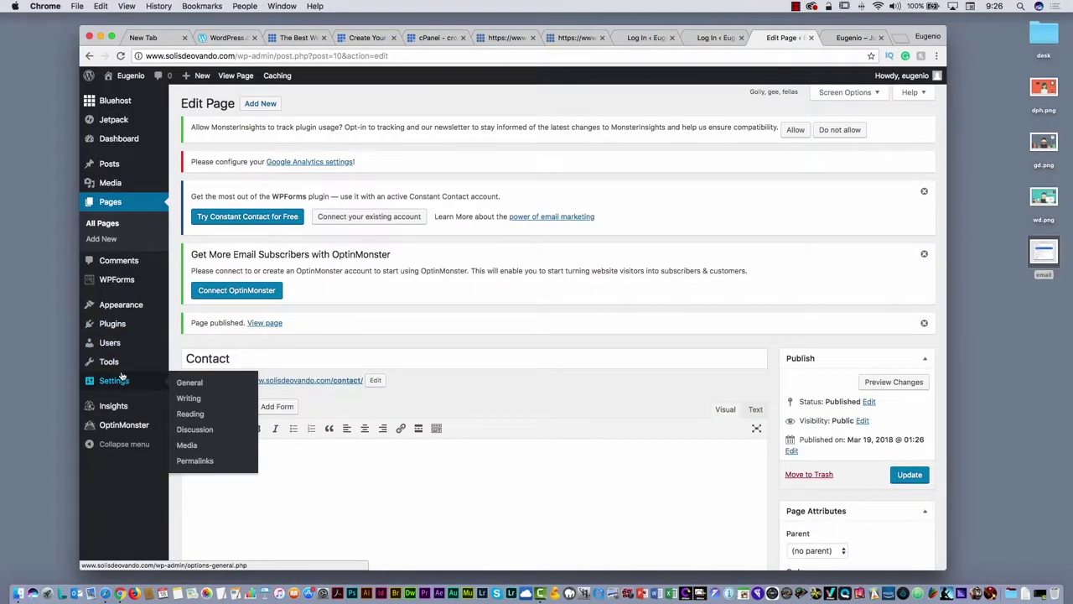
mouse_move(120, 307)
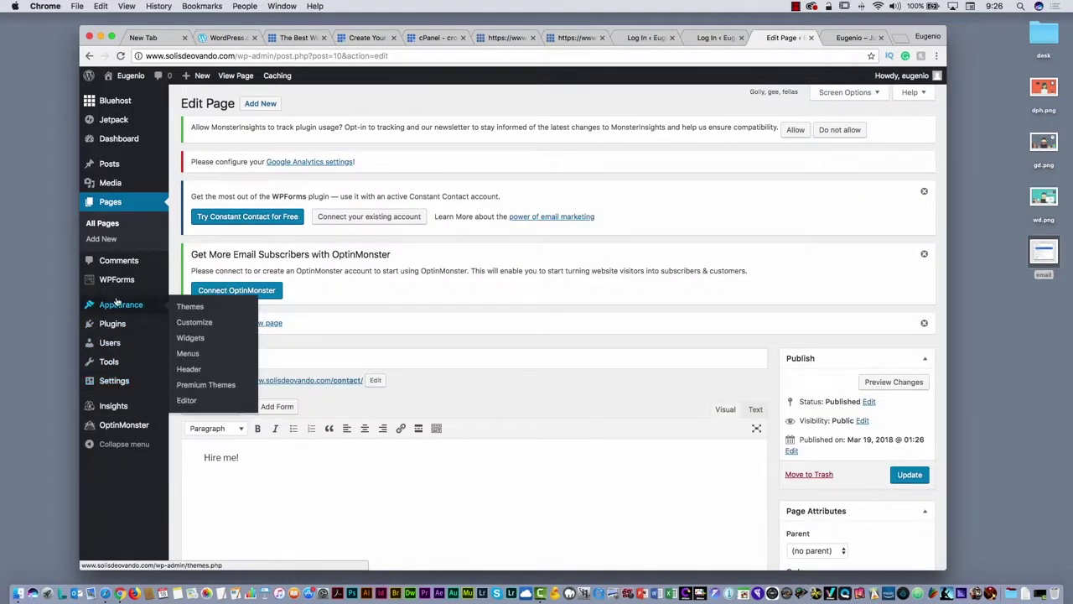
left_click(186, 355)
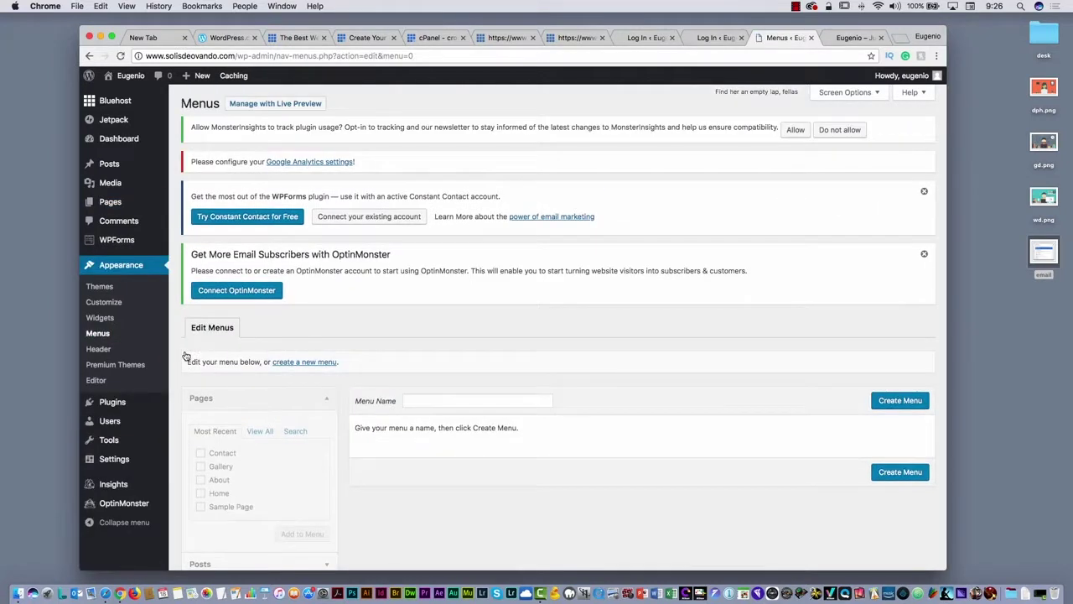
- Create a new menu named 'My Menu'
left_click(446, 396)
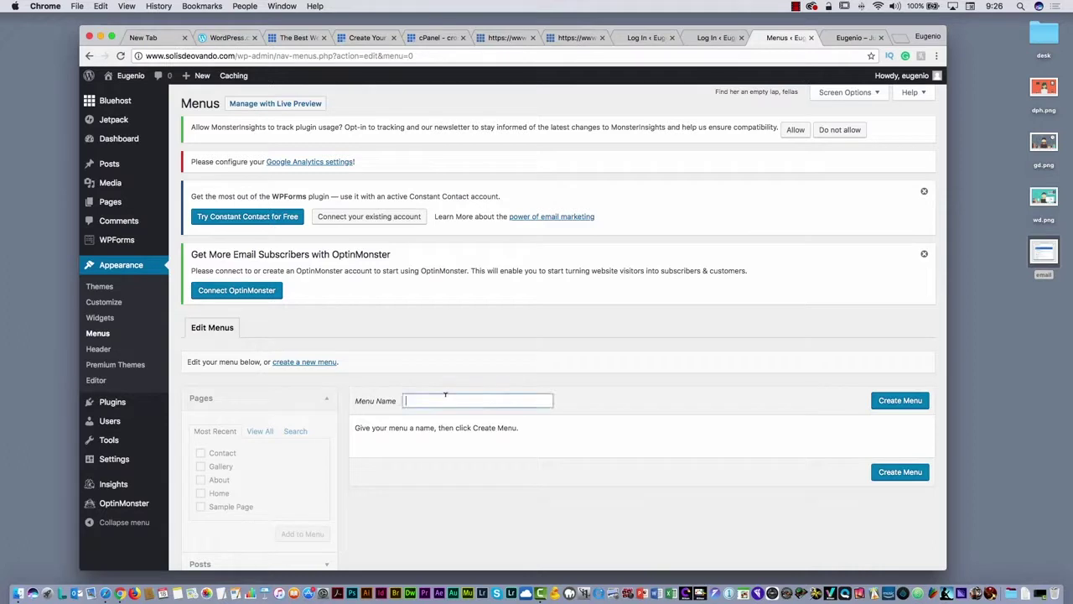
type("My ")
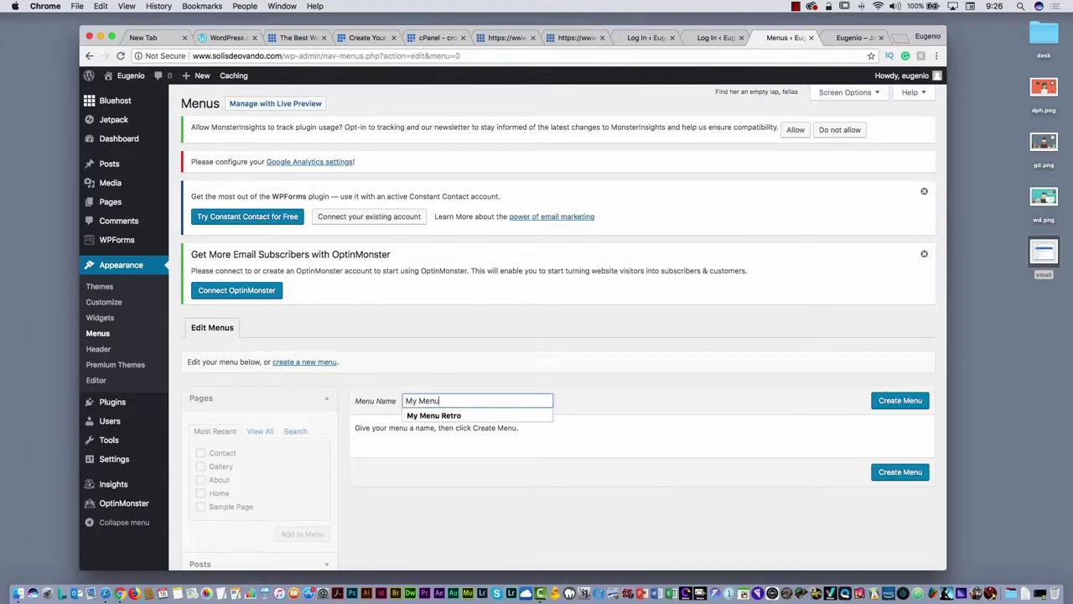
type("Menu")
key("Tab")
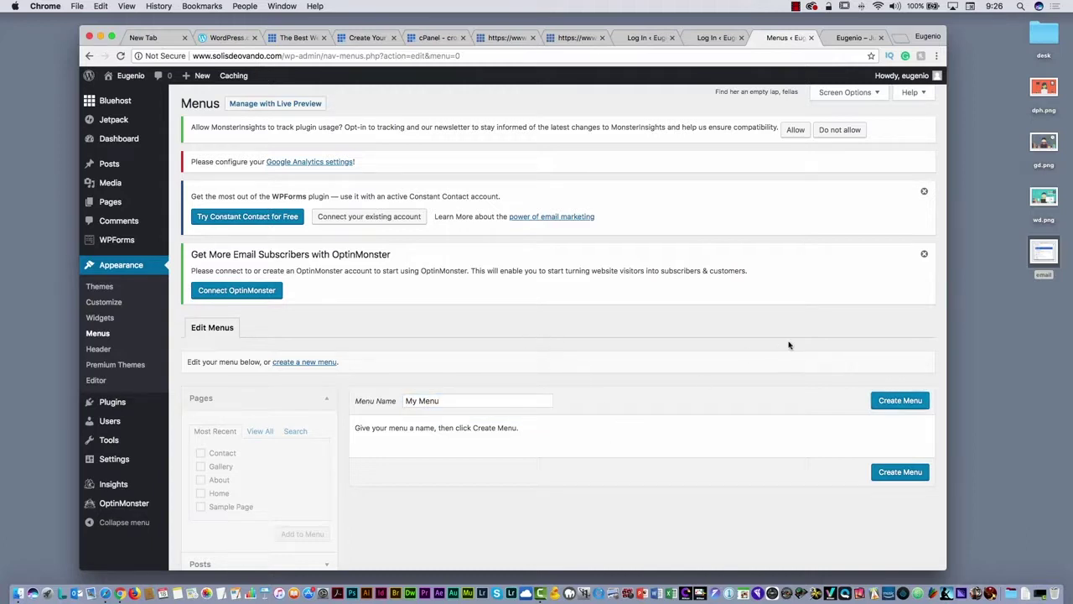
left_click(903, 403)
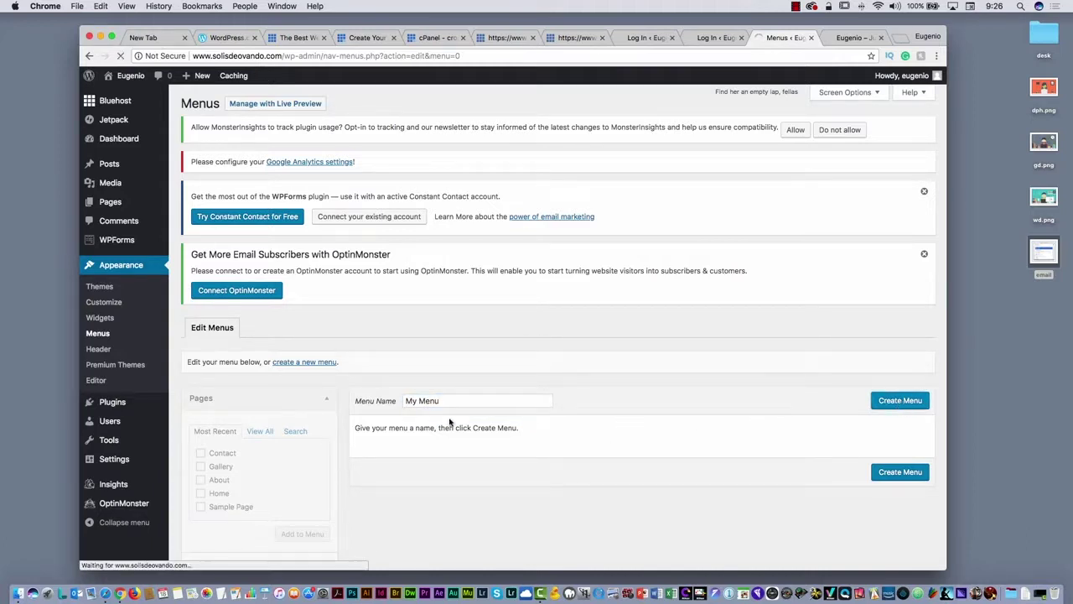
scroll(265, 390, "down", 2)
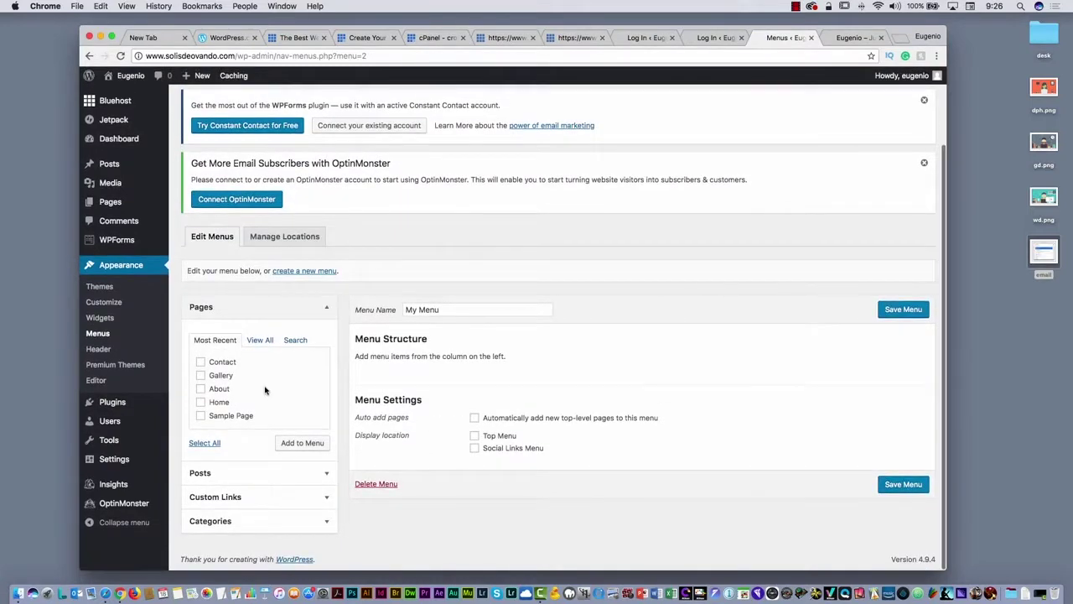
- Add the Contact, Gallery, About and Home pages to My Menu
left_click(200, 362)
left_click(200, 376)
left_click(202, 390)
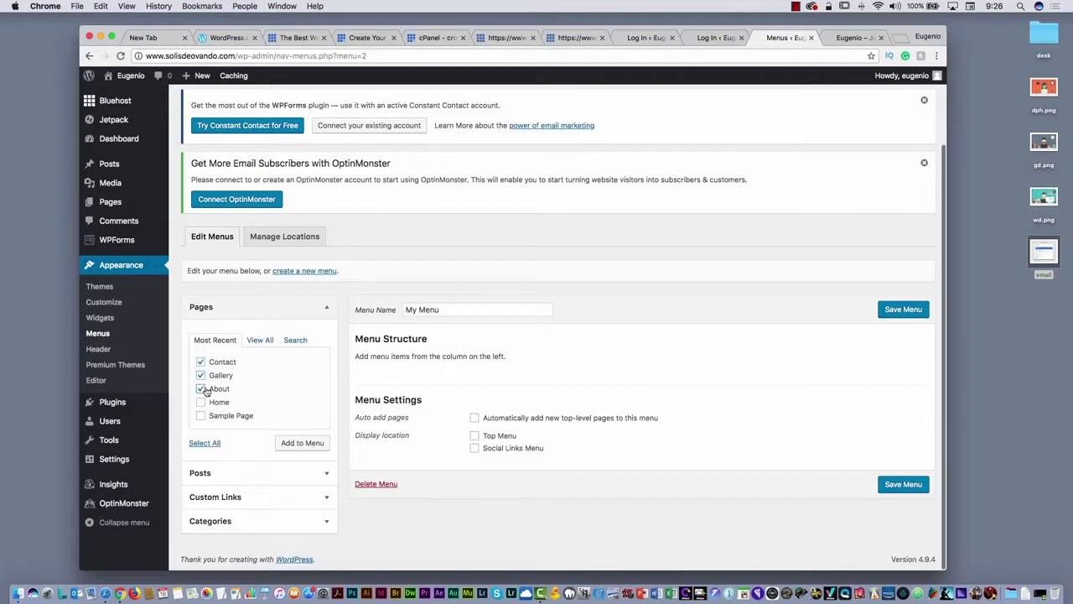
left_click(202, 403)
left_click(303, 443)
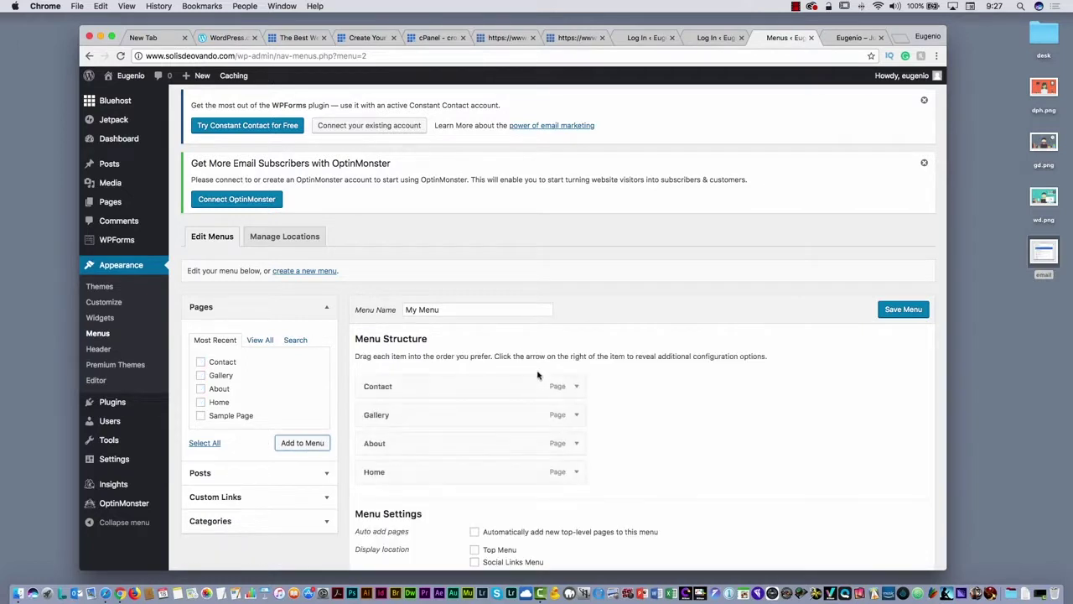
- Drag Home to the top, set Top Menu as the location and save the menu
mouse_move(449, 465)
left_mouse_down()
mouse_move(446, 377)
mouse_move(445, 477)
mouse_move(449, 415)
mouse_move(406, 432)
mouse_move(409, 412)
mouse_move(396, 414)
mouse_move(384, 473)
mouse_move(433, 458)
left_mouse_up()
scroll(635, 463, "down", 3)
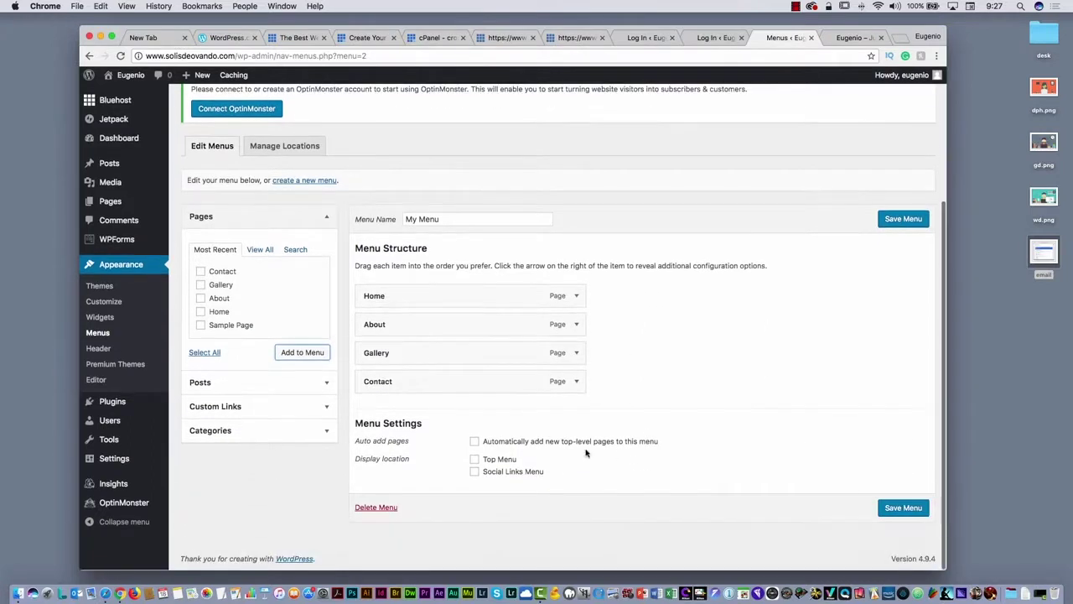
left_click(501, 462)
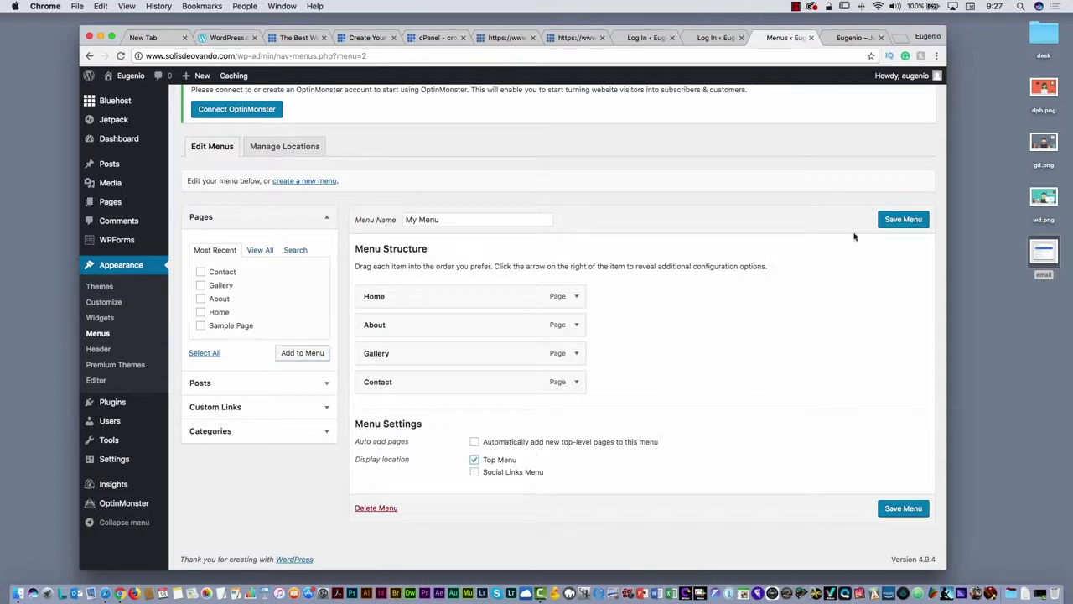
left_click(901, 221)
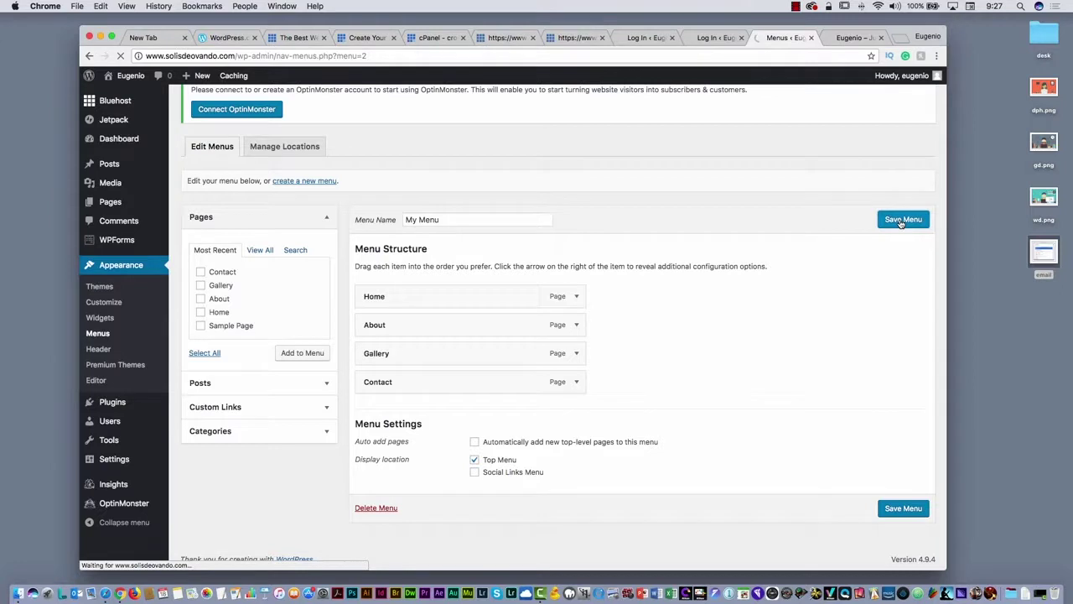
- Reload the live site and scroll to check the Home, About, Gallery, Contact menu under the header
left_click(855, 37)
left_click(121, 57)
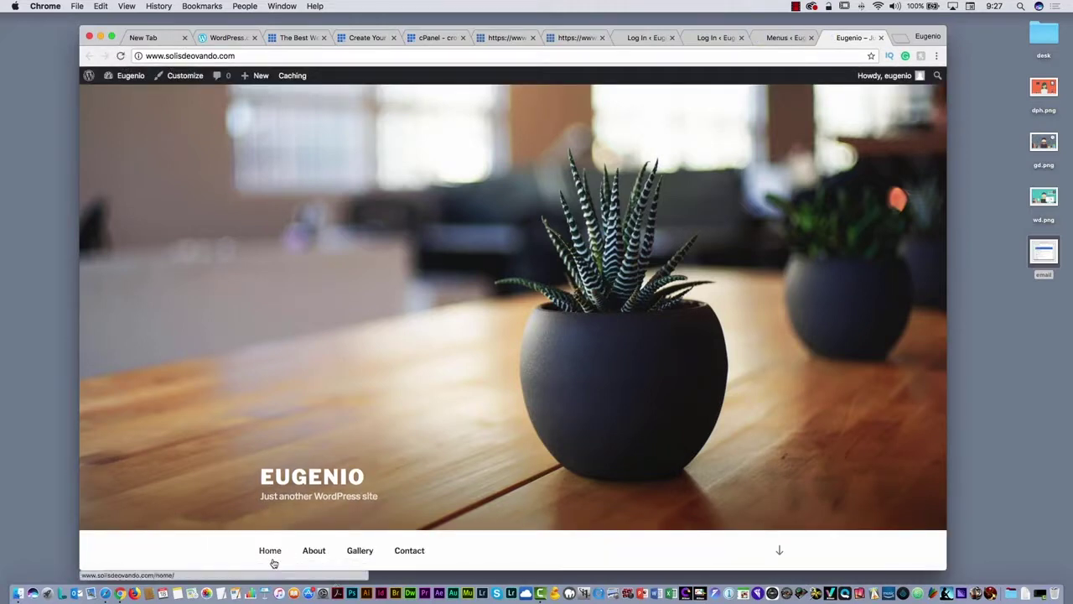
scroll(380, 550, "down", 3)
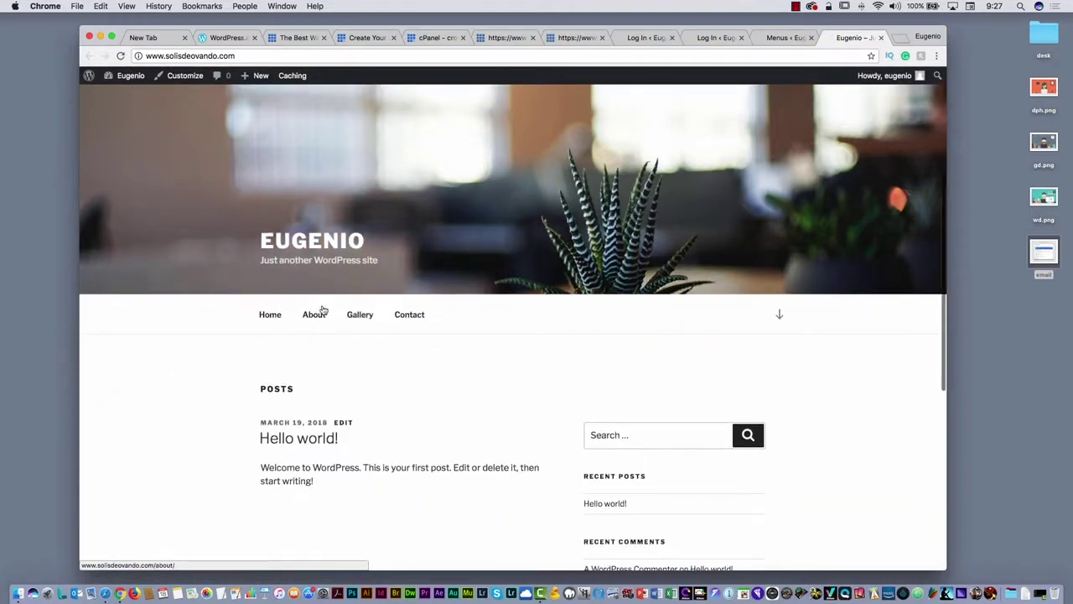
scroll(712, 212, "down", 2)
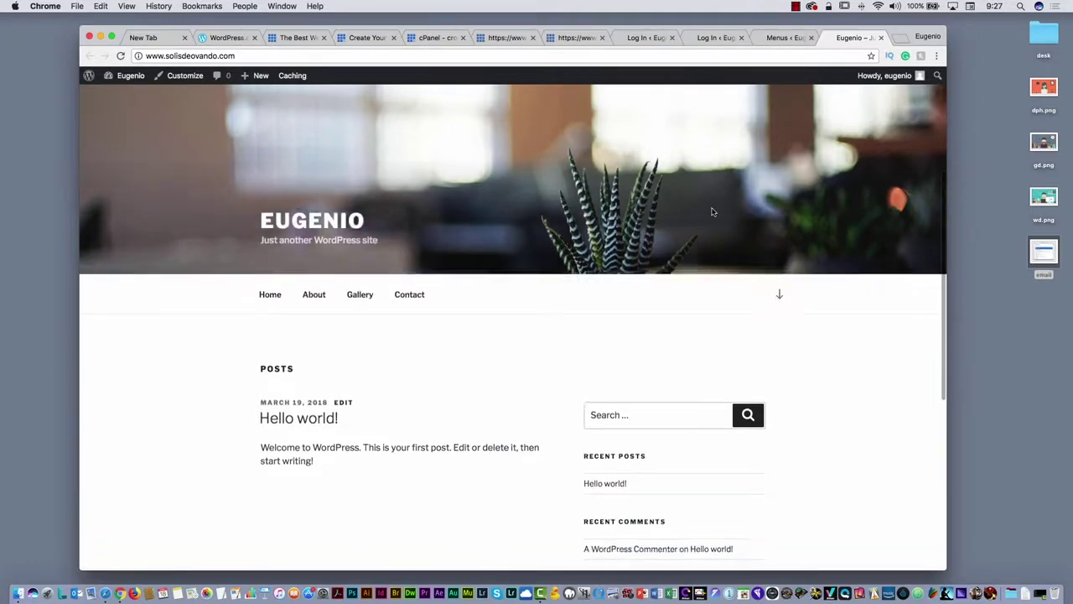
scroll(712, 213, "up", 2)
scroll(712, 212, "up", 3)
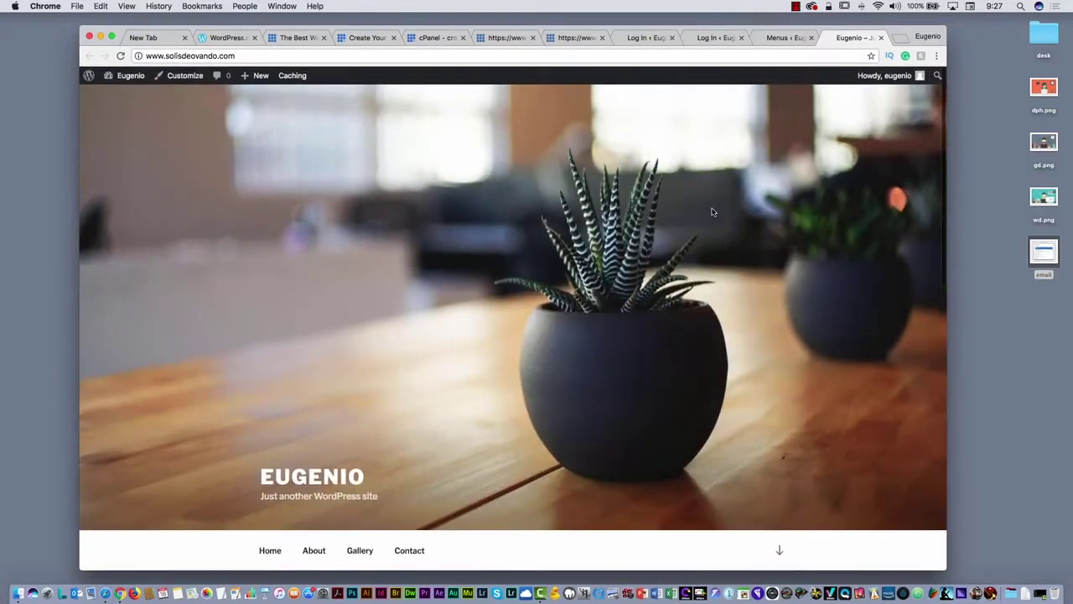
scroll(712, 212, "down", 3)
scroll(603, 235, "down", 2)
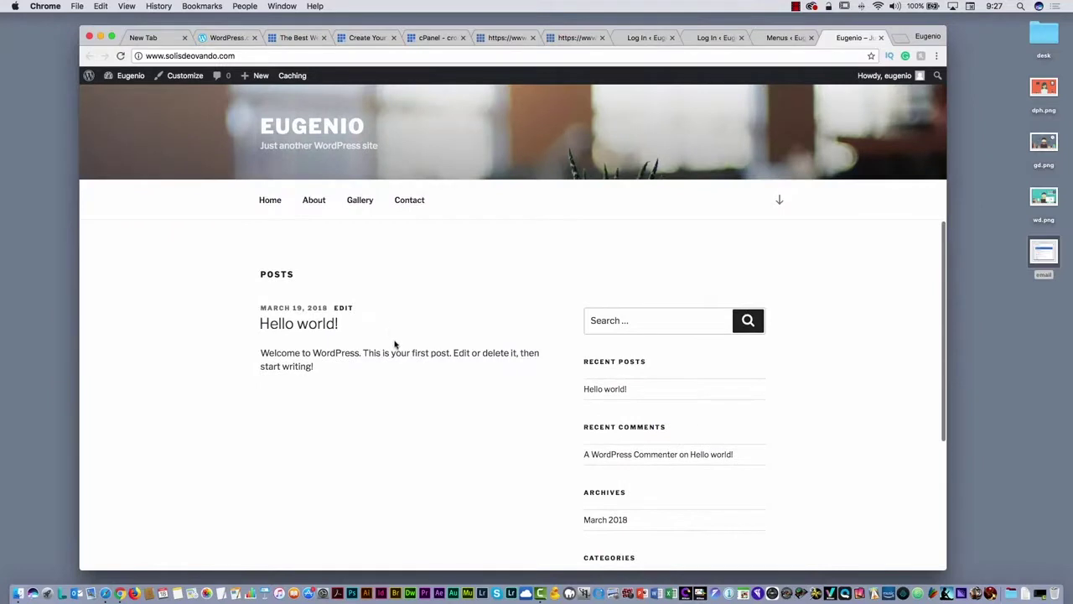
scroll(395, 345, "up", 5)
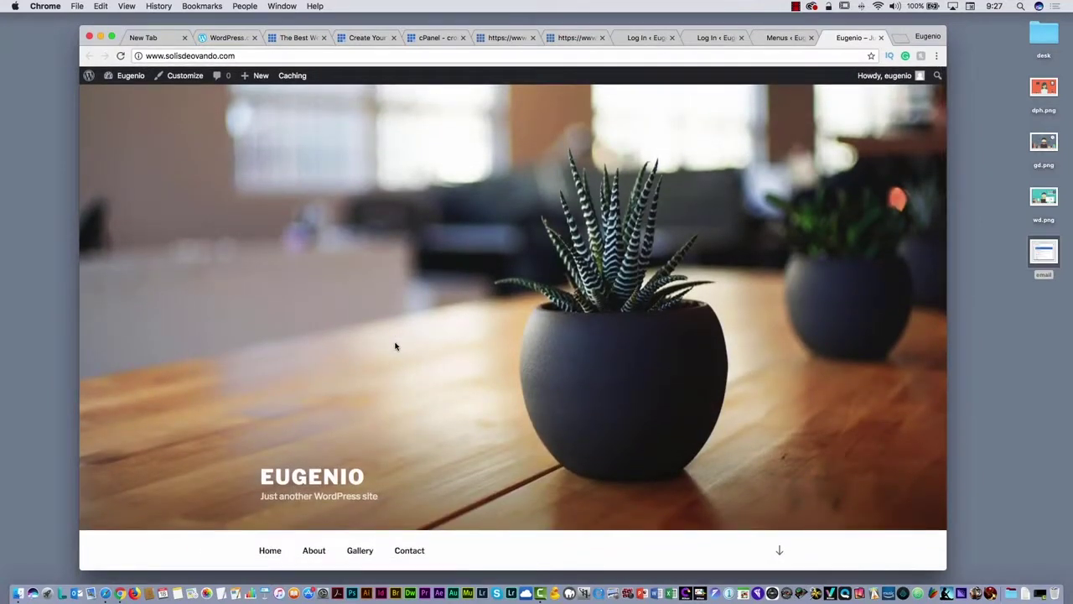
scroll(395, 345, "down", 5)
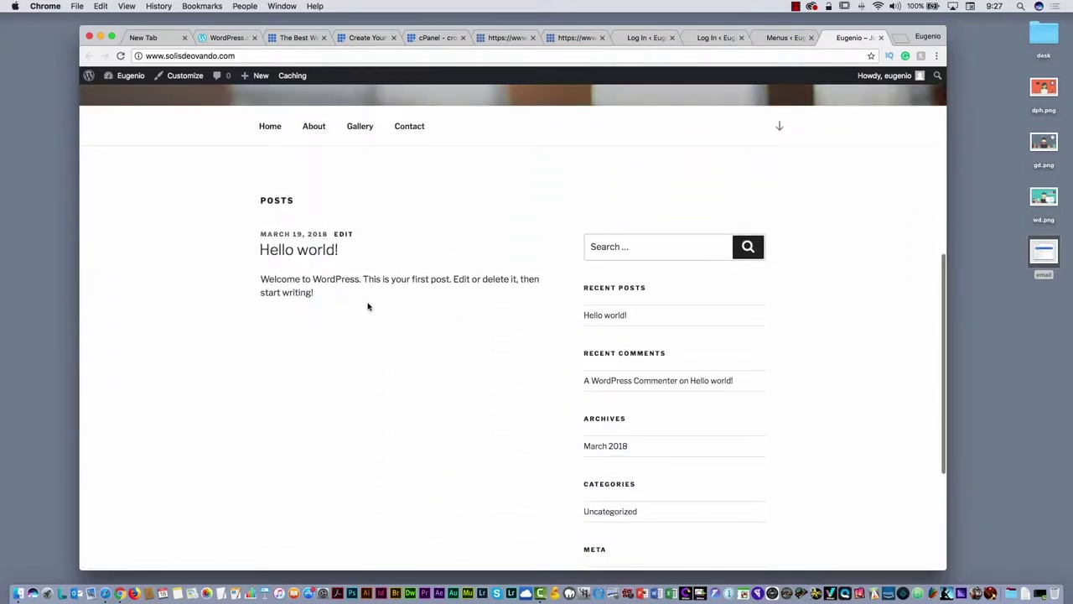
- From the Menus admin page, open Customize, glance at Site Identity, then open Homepage Settings
scroll(409, 240, "up", 5)
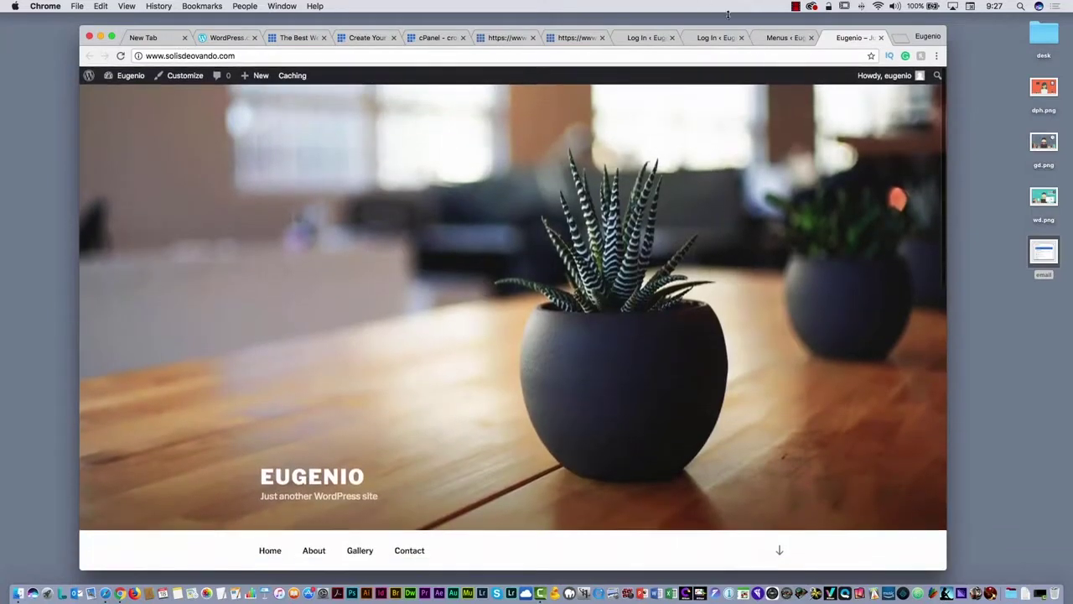
left_click(791, 37)
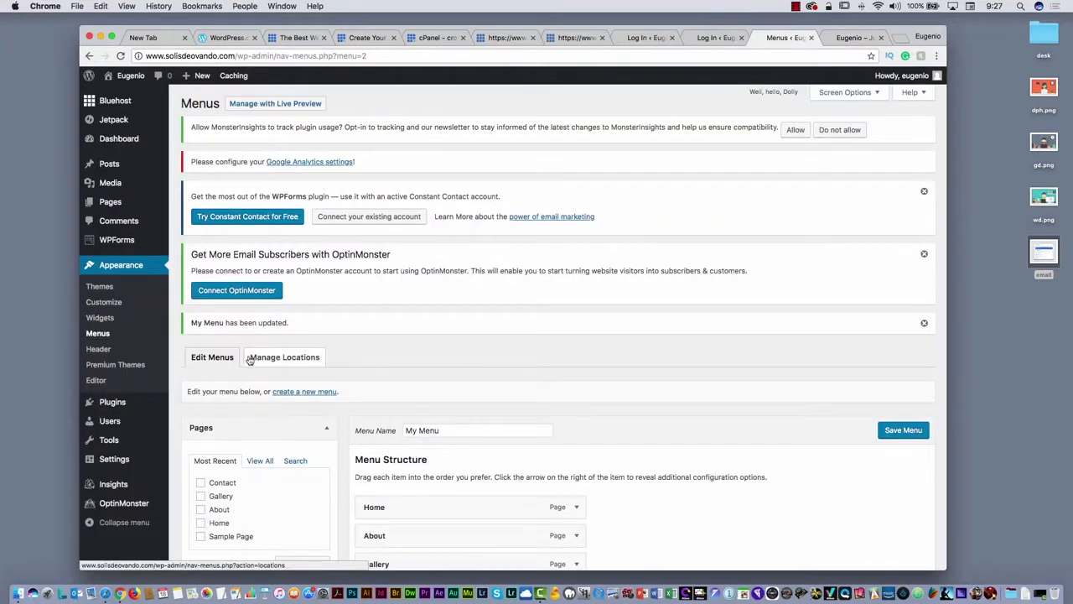
scroll(164, 375, "down", 1)
scroll(163, 374, "down", 2)
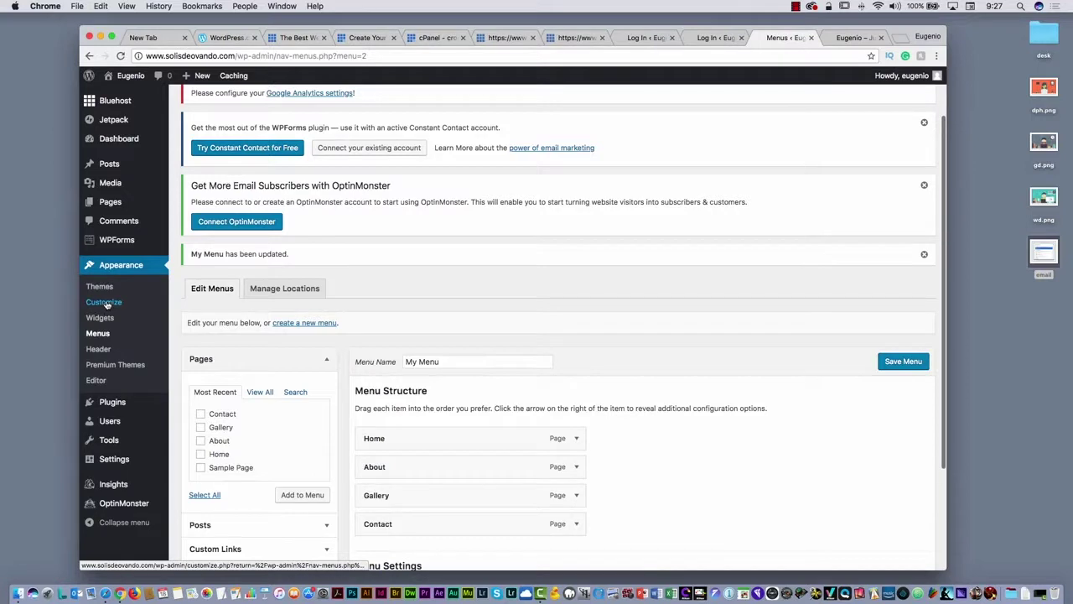
left_click(104, 302)
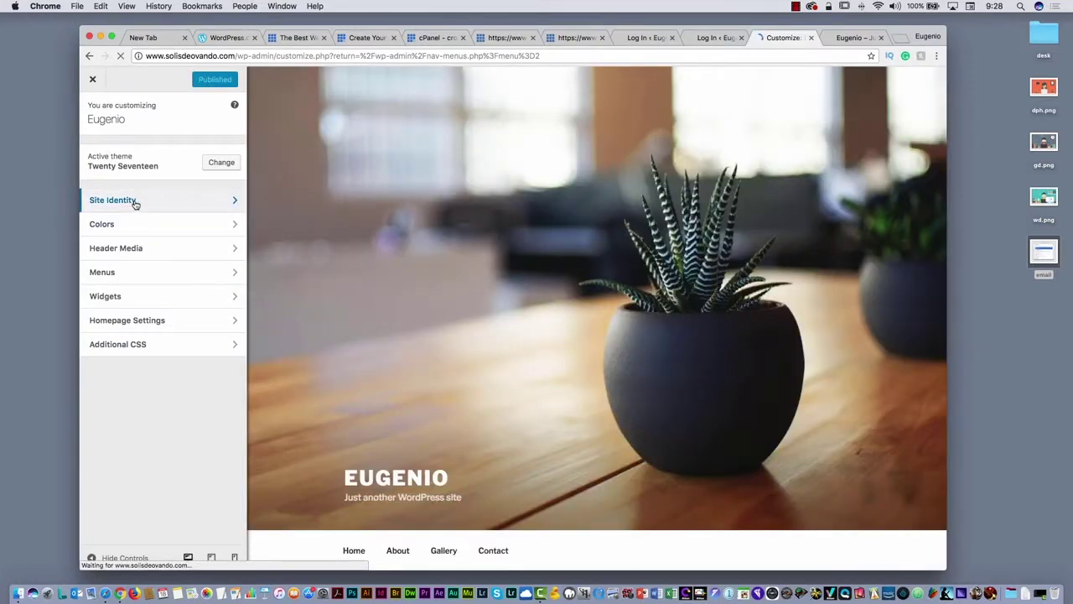
left_click(134, 202)
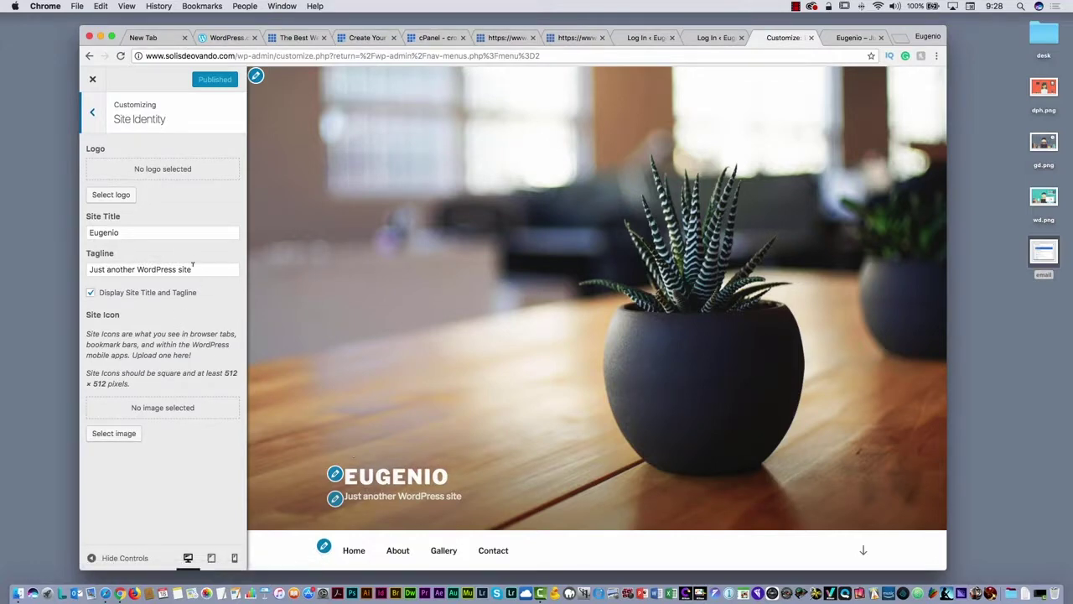
left_click(92, 114)
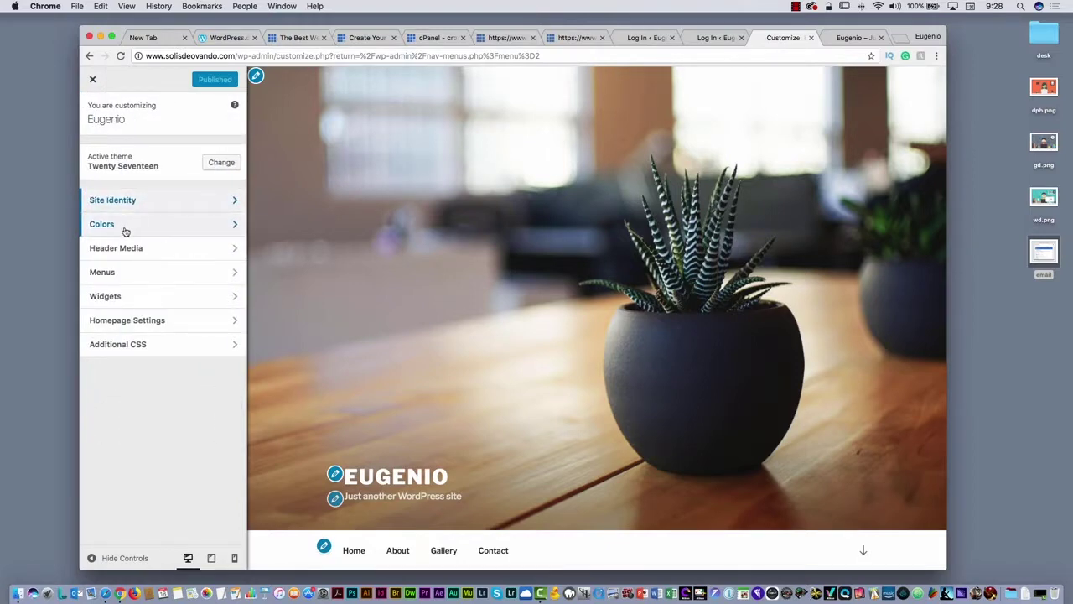
left_click(132, 319)
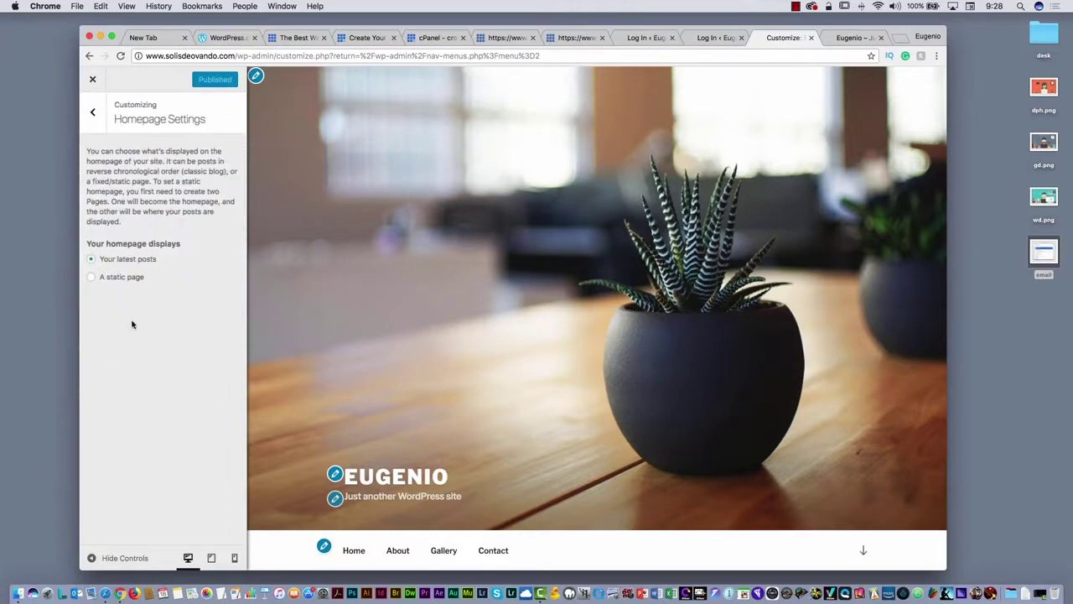
- Set a static homepage of Home with Posts page left unselected, publish, and return to the live site
left_click(113, 279)
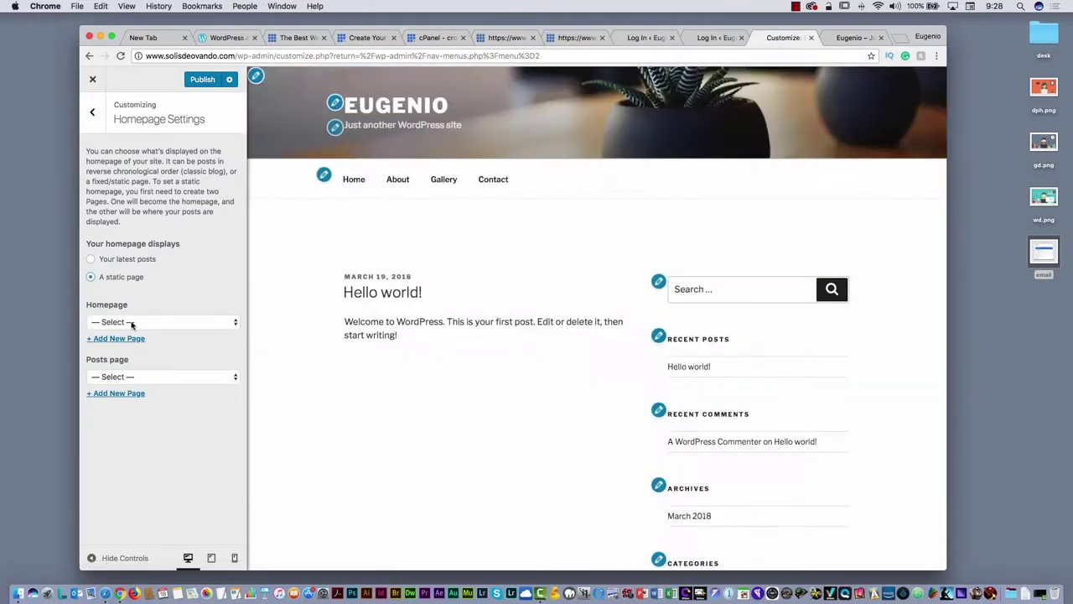
left_click(126, 322)
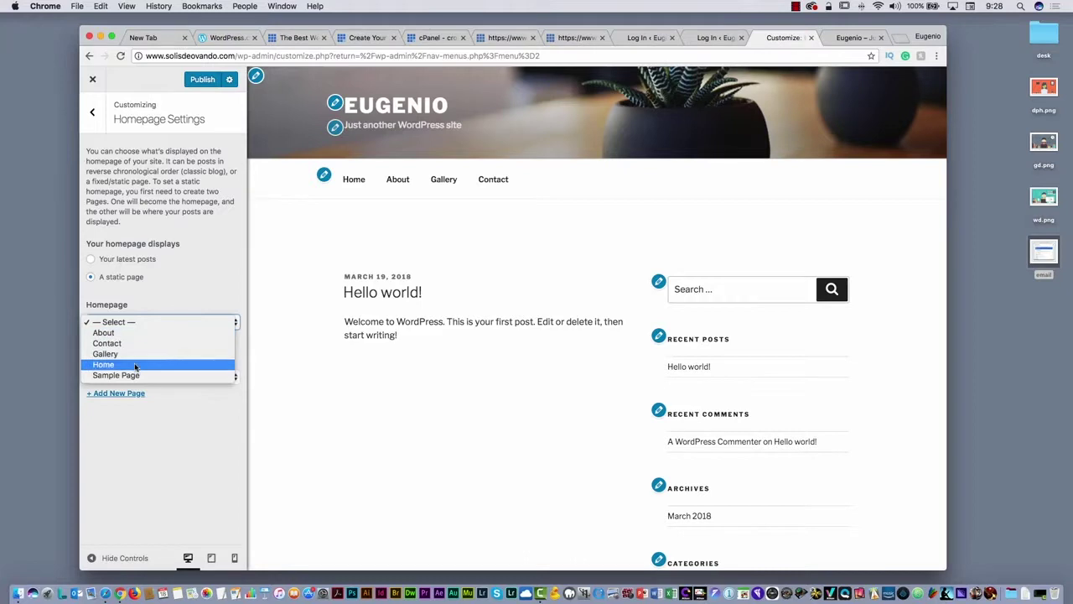
left_click(134, 365)
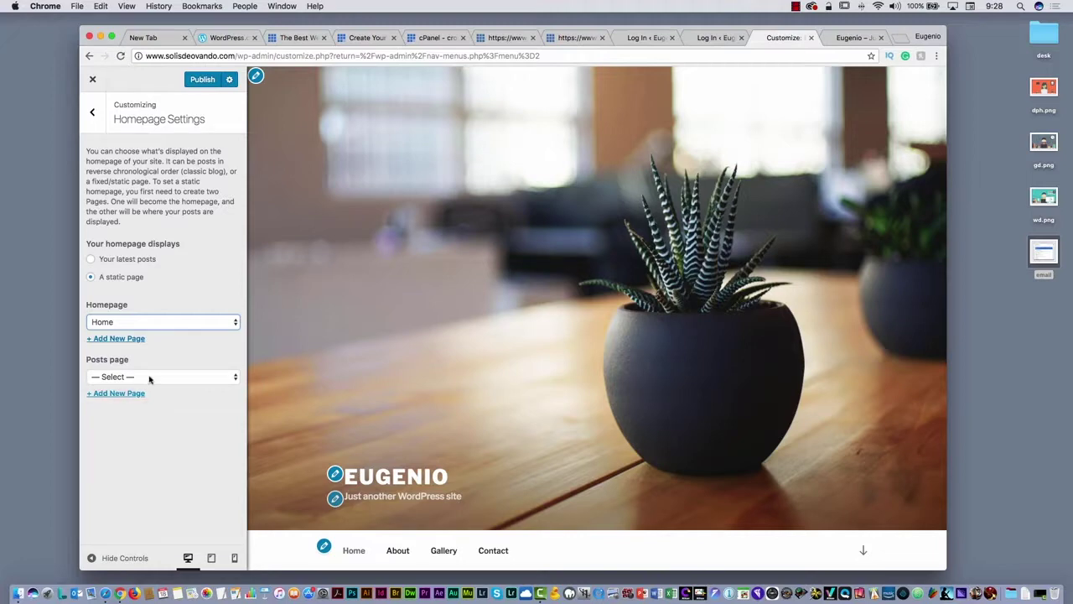
left_click(151, 378)
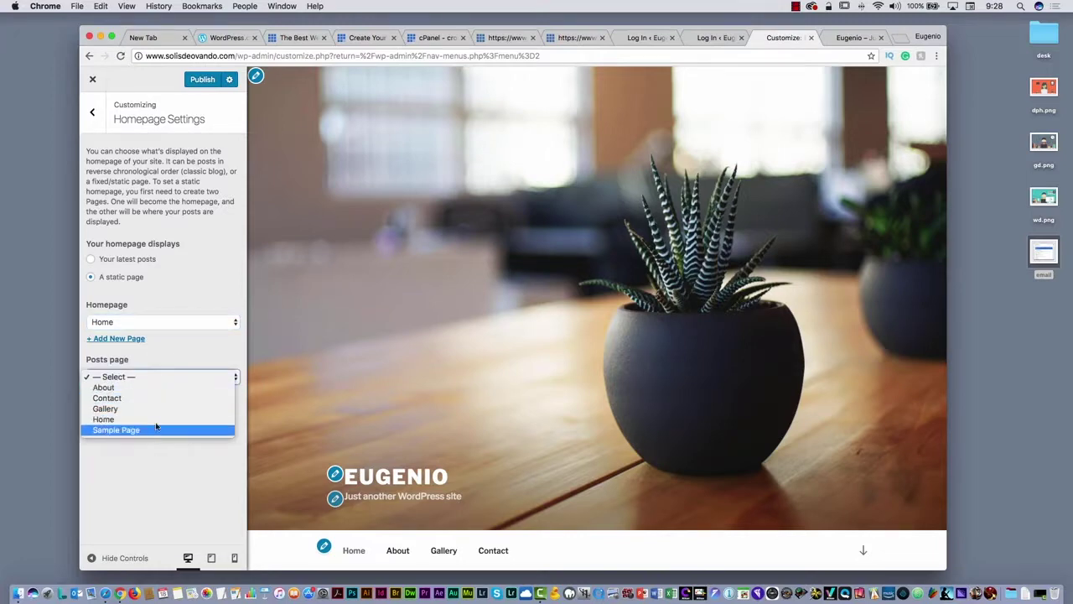
left_click(159, 482)
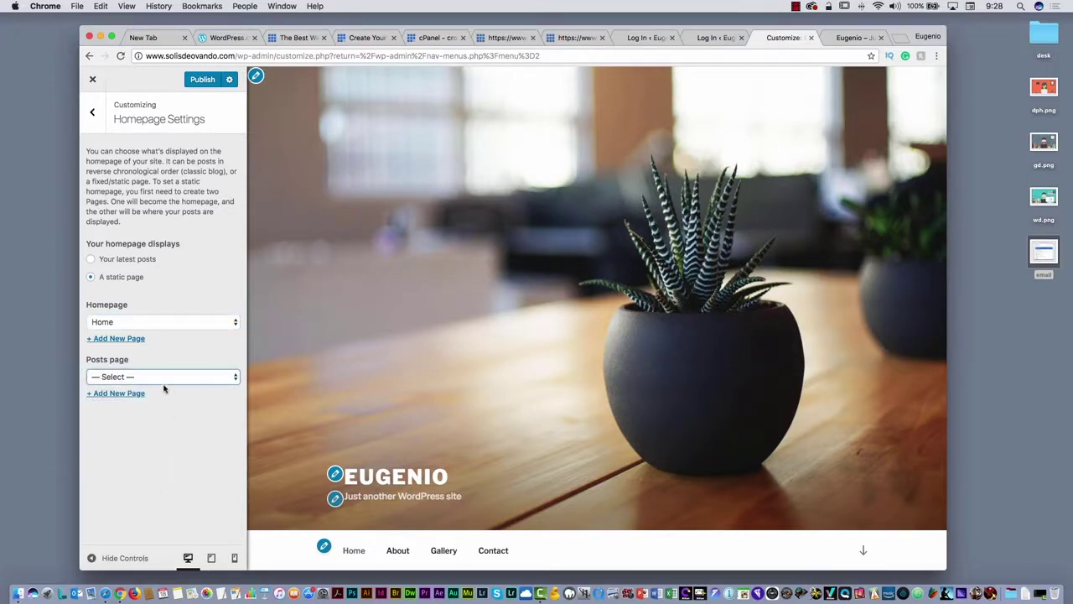
left_click(202, 81)
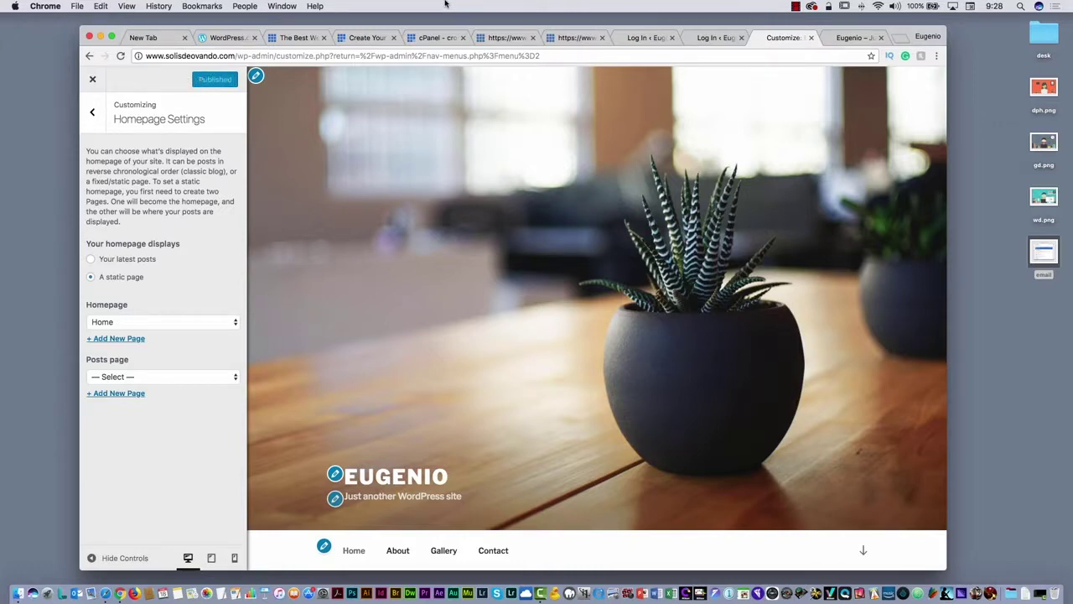
left_click(849, 39)
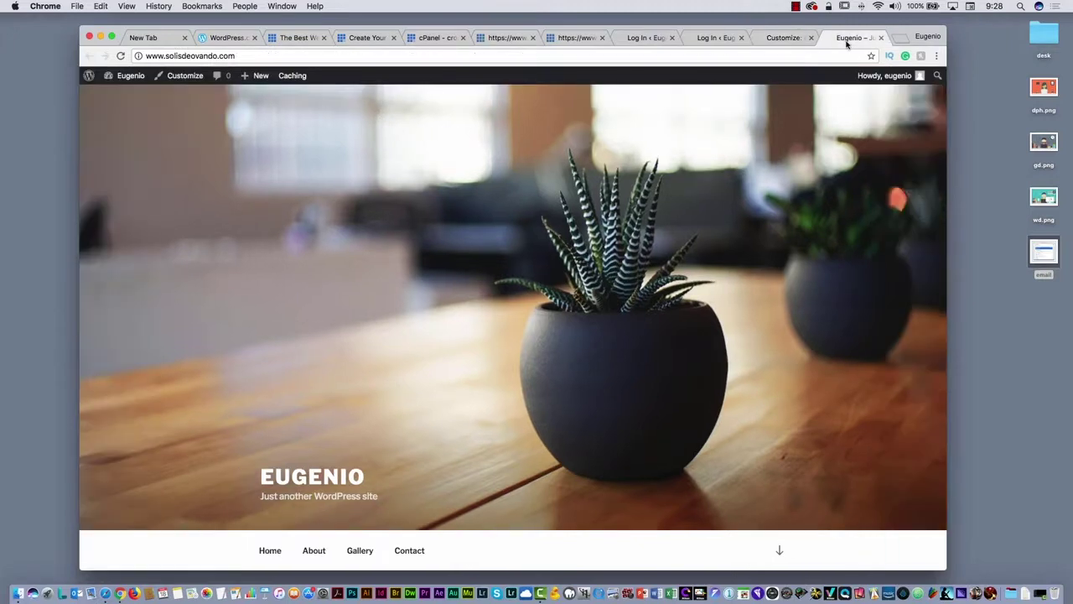
- Reload the live site, visit the About, Gallery and Contact pages, then go back to the Customizer tab
left_click(120, 56)
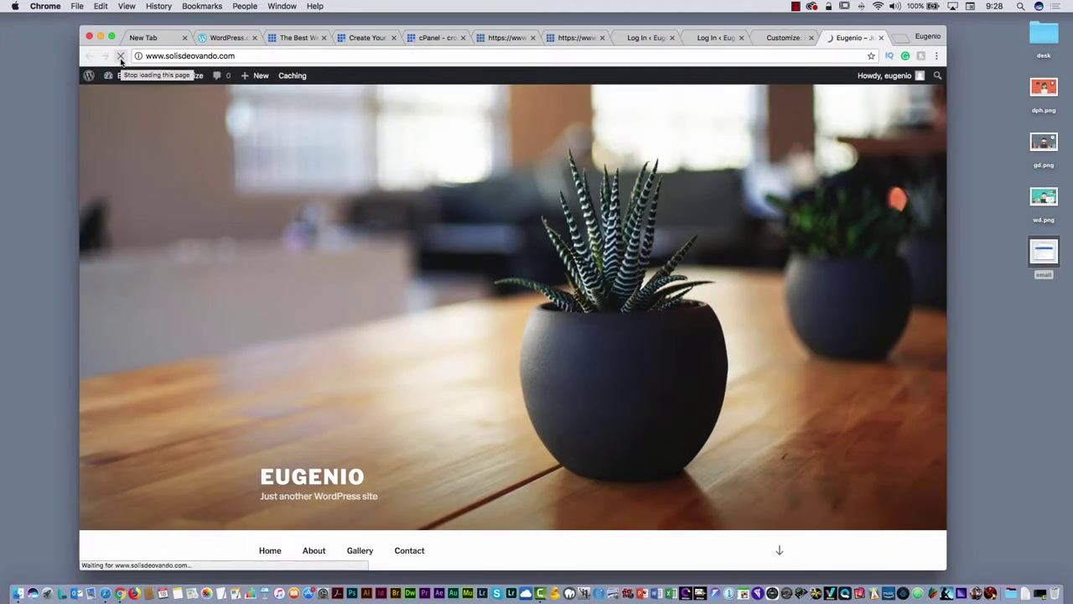
scroll(371, 388, "down", 3)
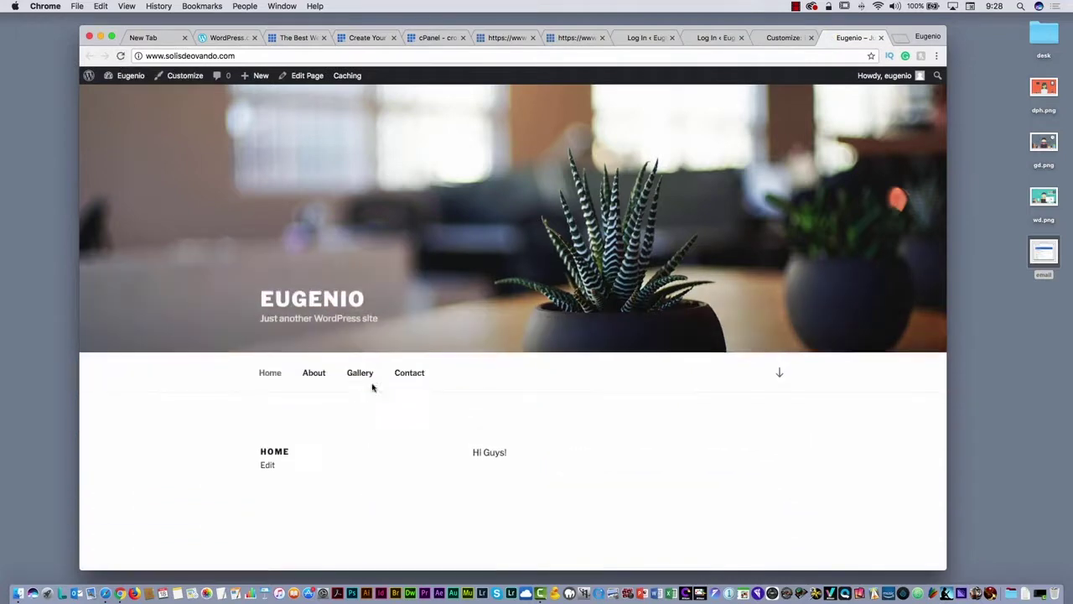
left_click(309, 374)
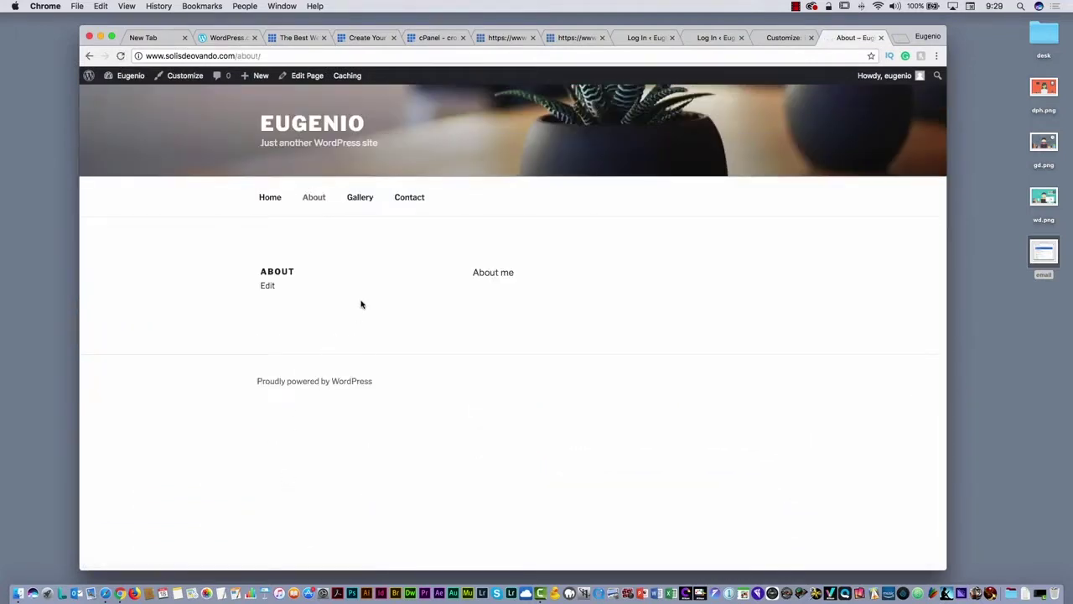
left_click(359, 199)
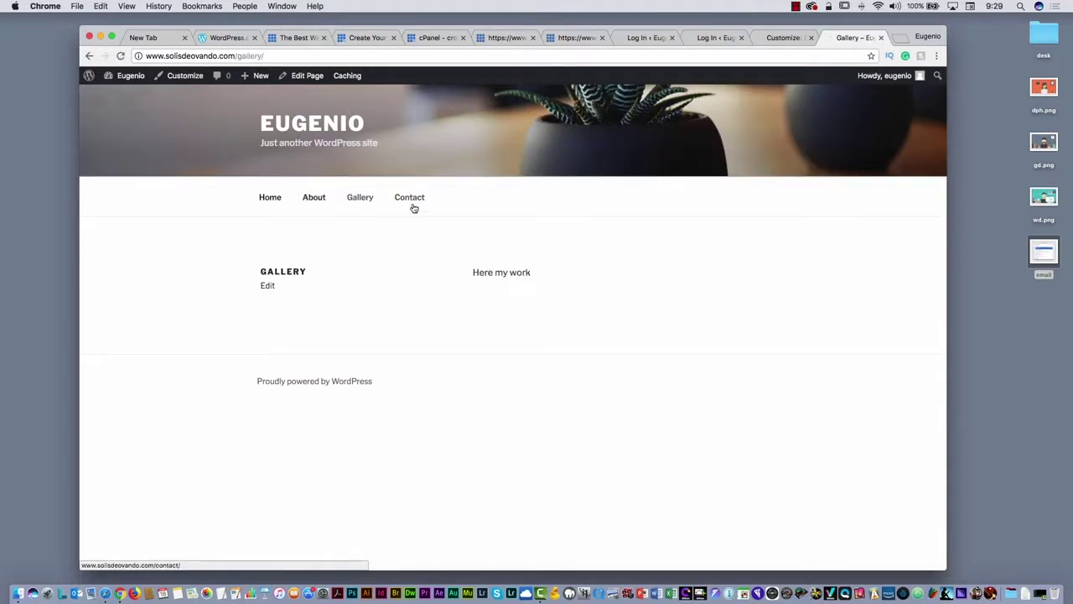
left_click(415, 202)
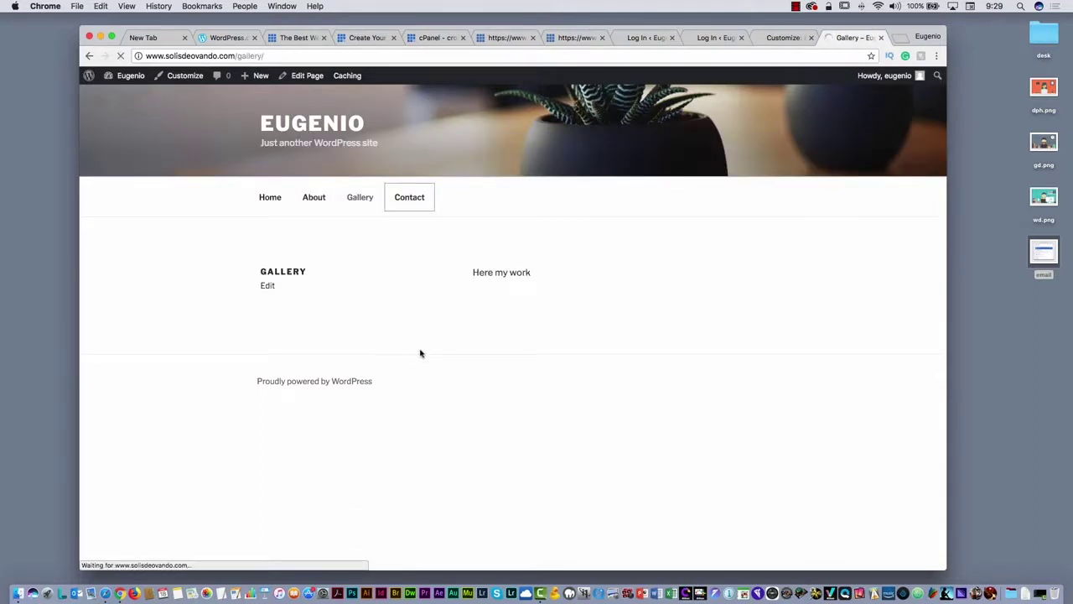
left_click(773, 37)
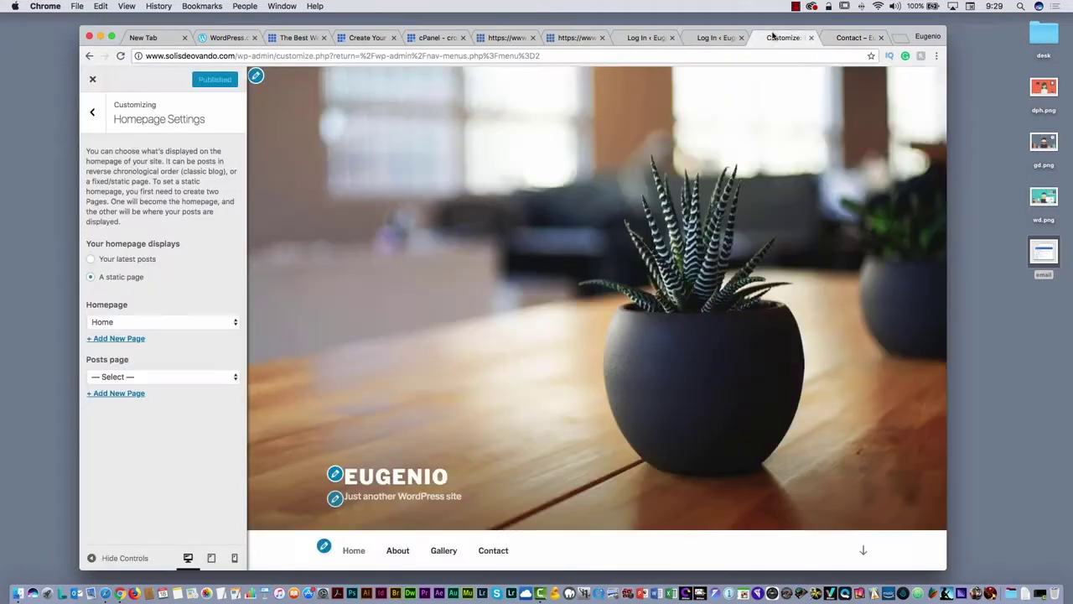
- Close the Customizer and go from Appearance > Themes to the Add New Theme catalogue
left_click(94, 81)
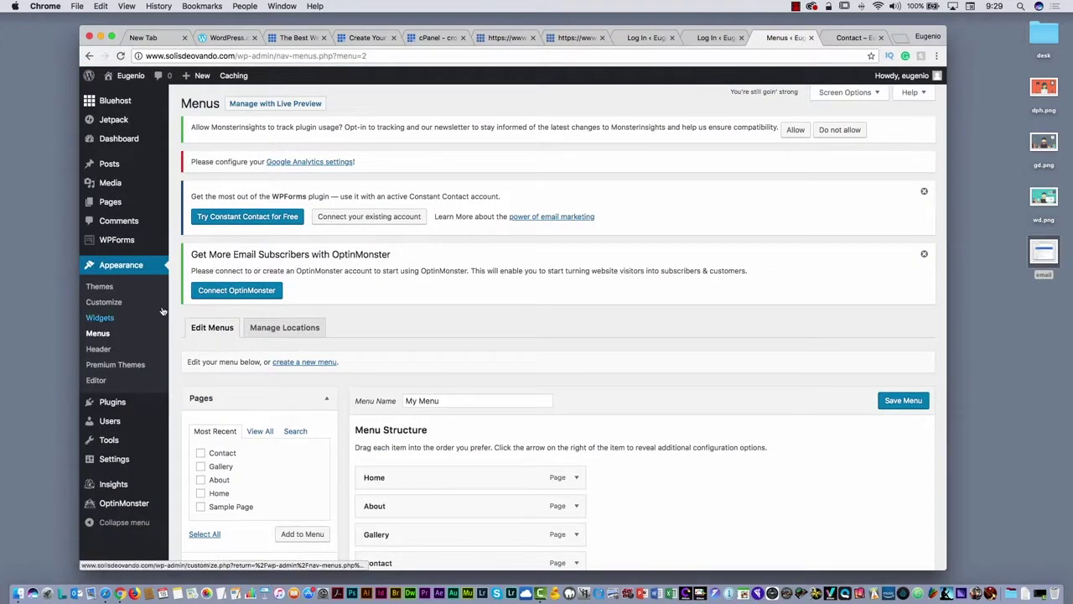
left_click(112, 287)
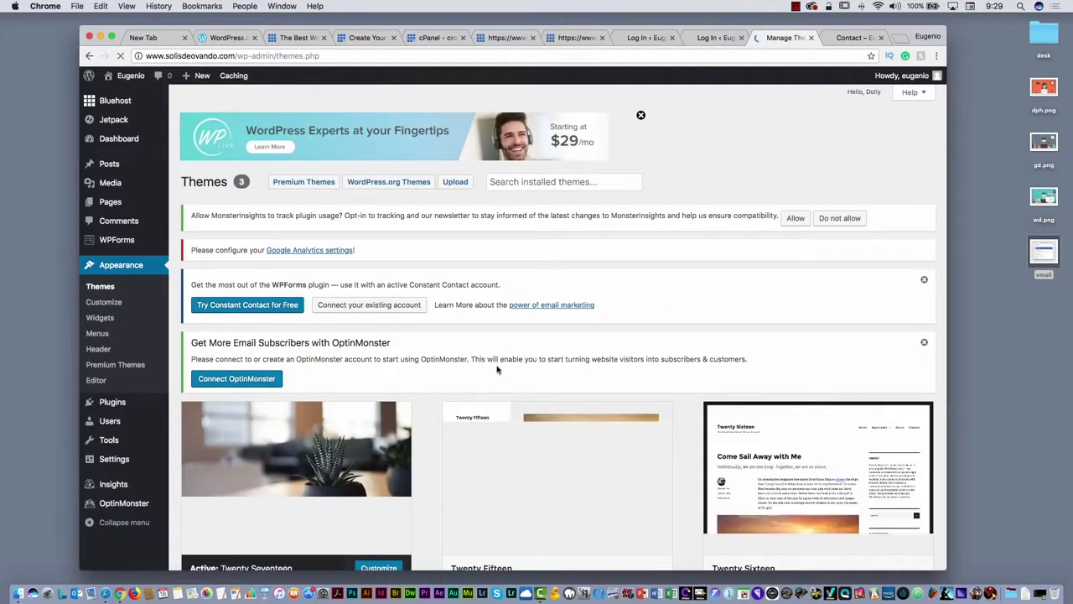
scroll(497, 369, "down", 3)
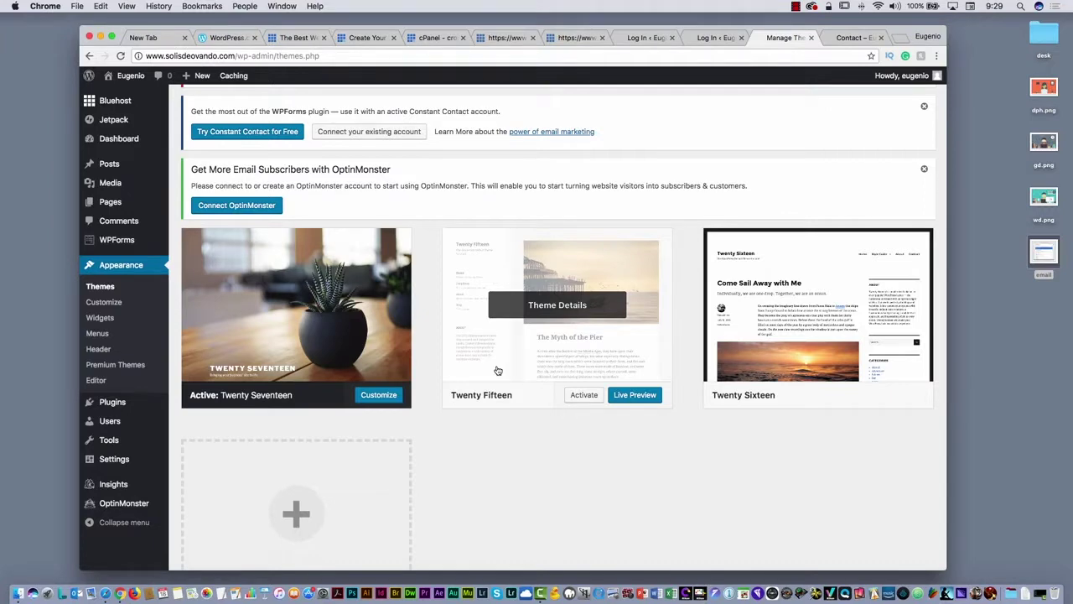
scroll(497, 370, "up", 3)
scroll(420, 377, "down", 5)
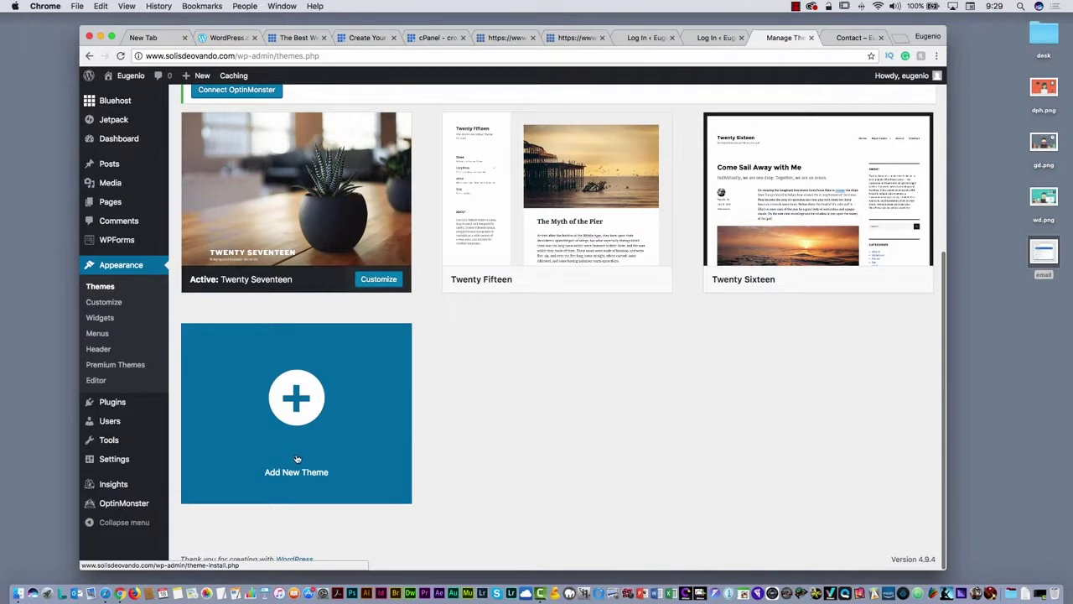
left_click(288, 414)
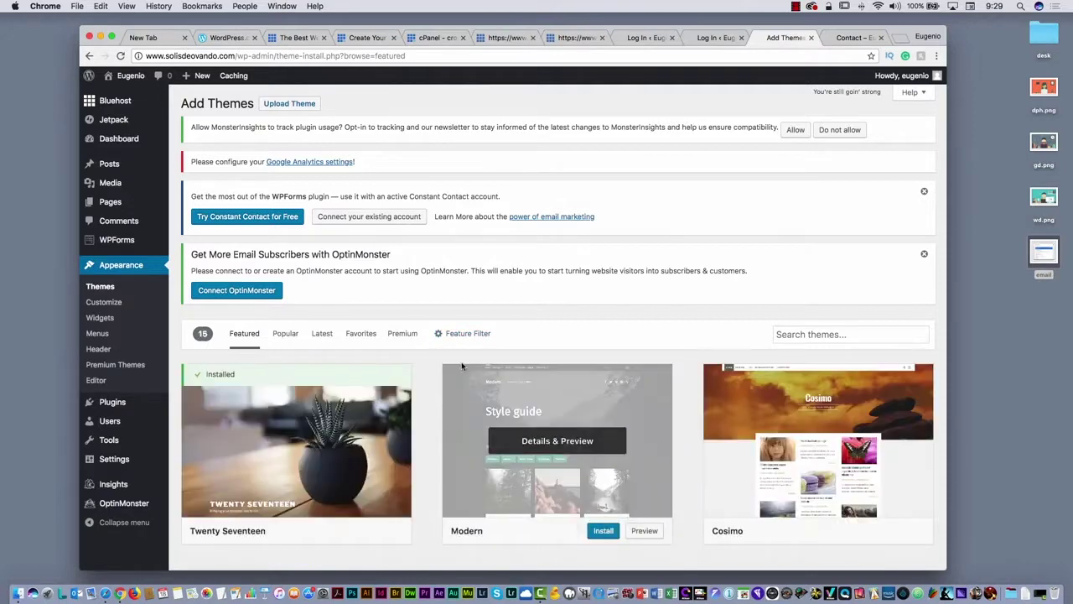
- Install the Sydney theme from the Popular themes list and activate it
scroll(451, 365, "down", 2)
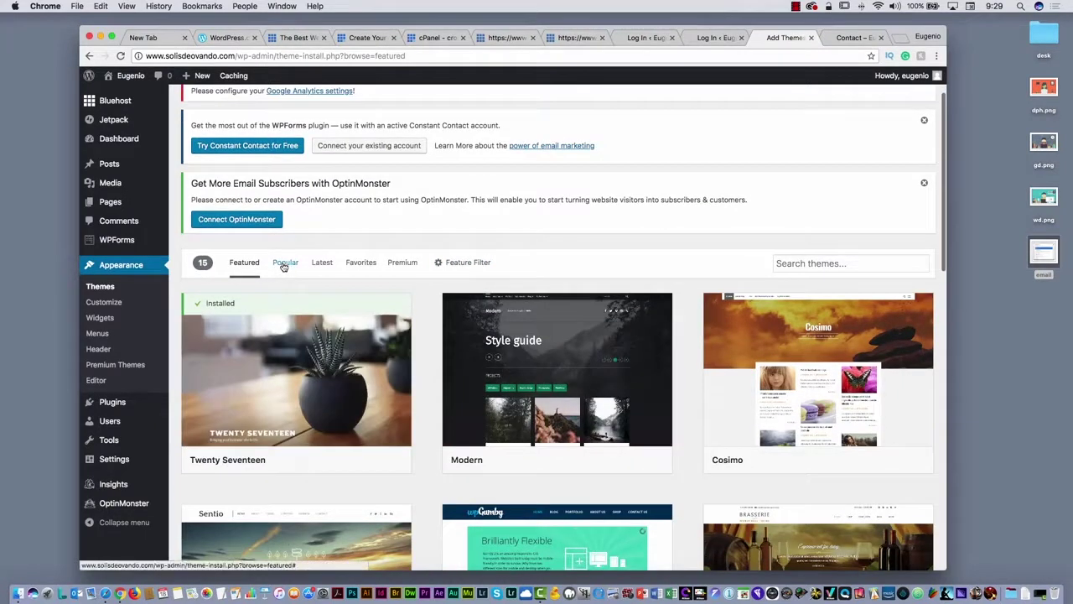
left_click(285, 264)
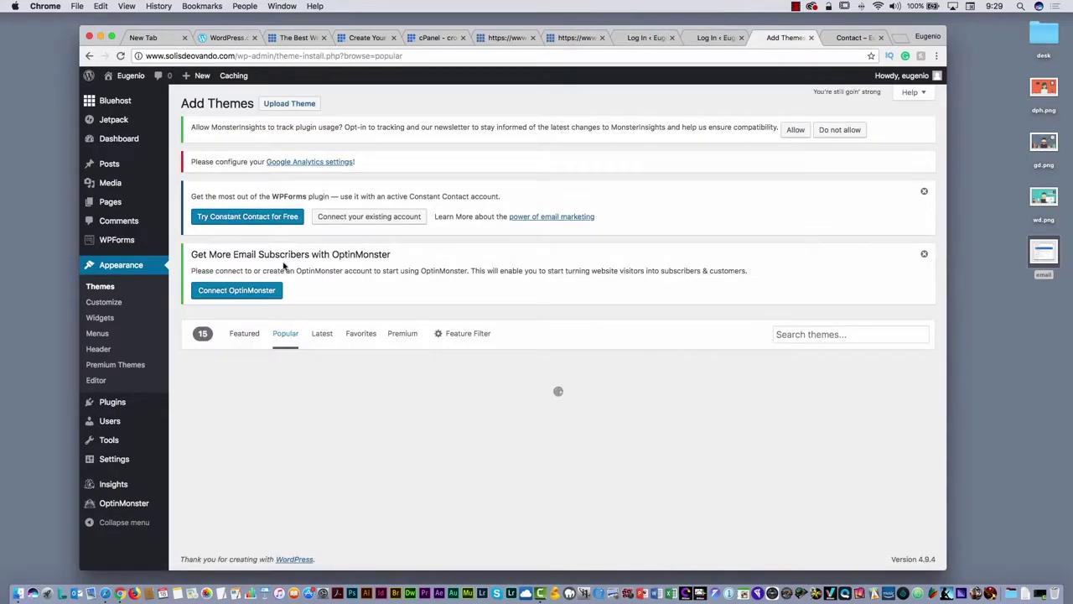
scroll(532, 311, "down", 5)
scroll(532, 316, "down", 5)
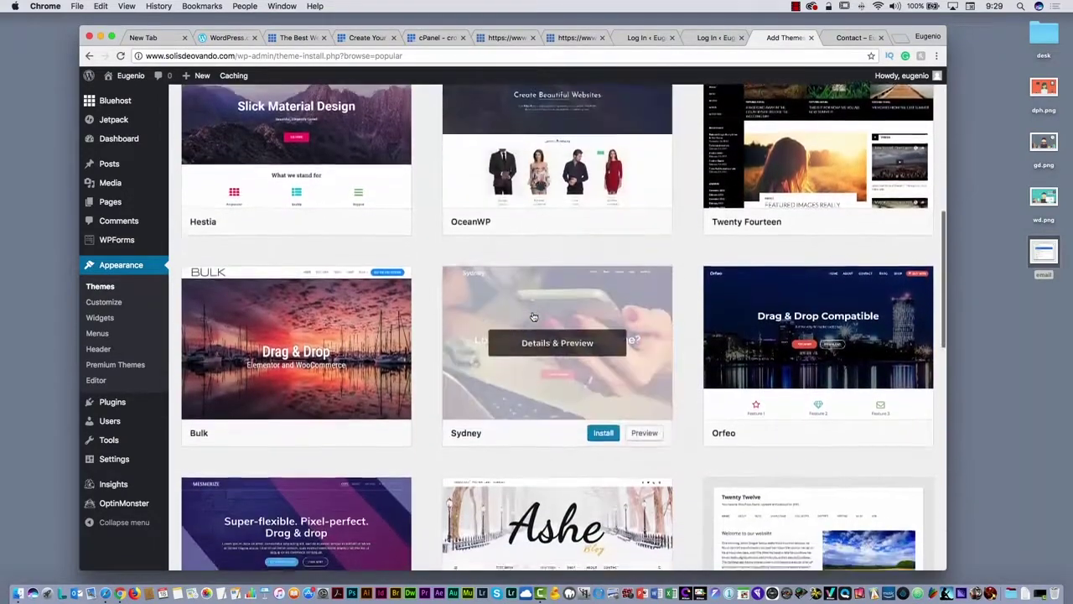
scroll(532, 316, "down", 5)
scroll(618, 274, "up", 4)
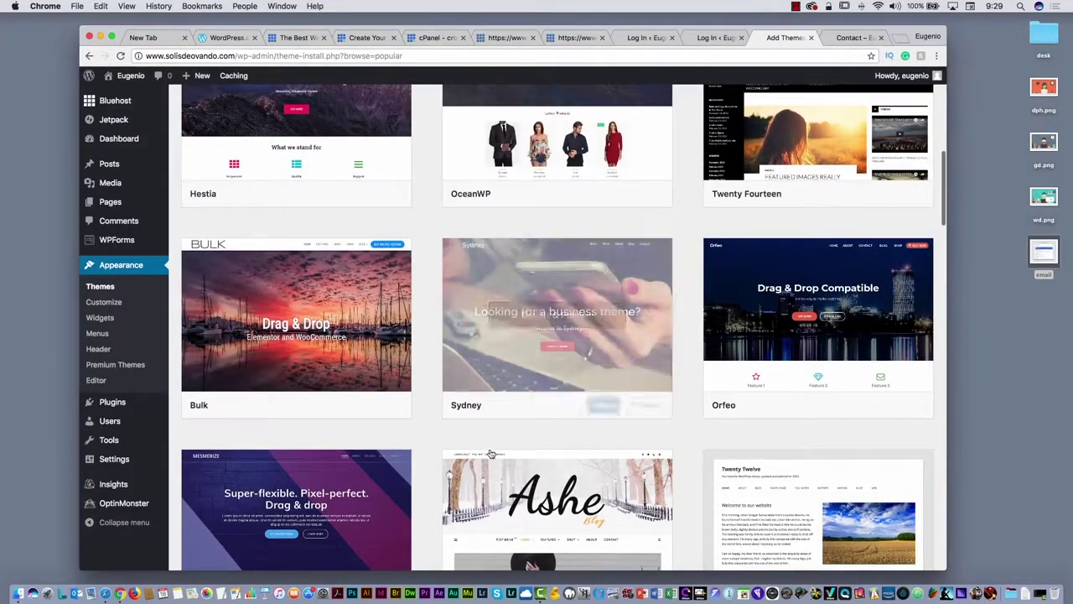
mouse_move(601, 420)
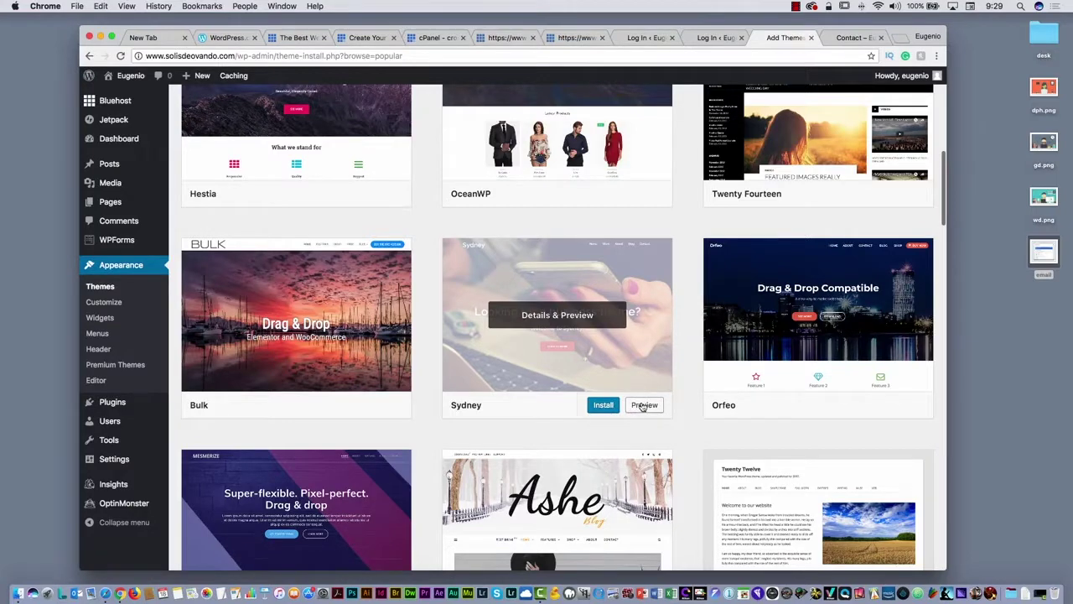
left_click(604, 405)
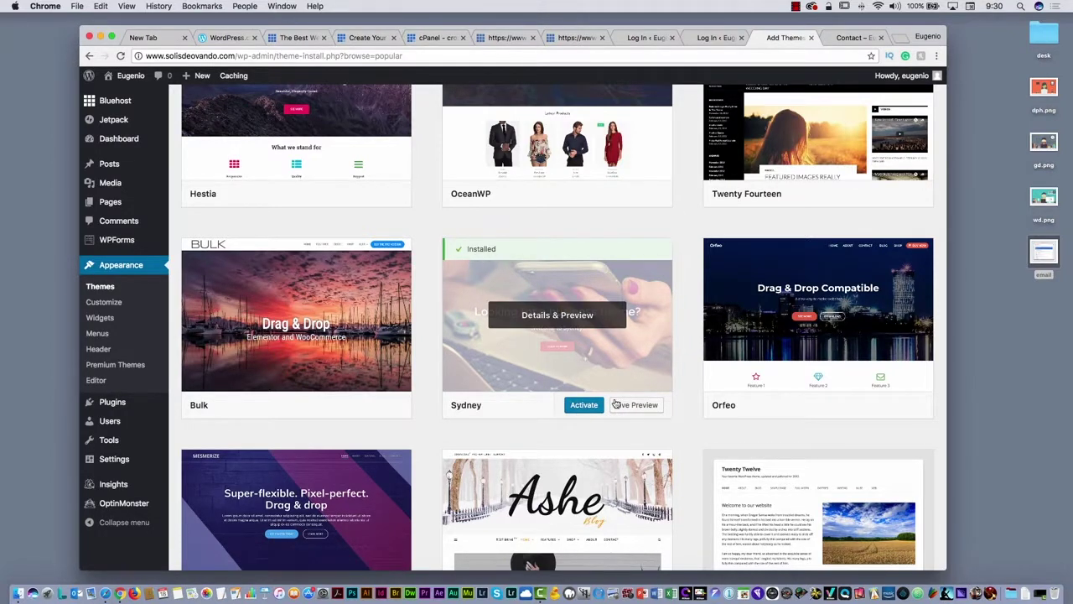
left_click(583, 408)
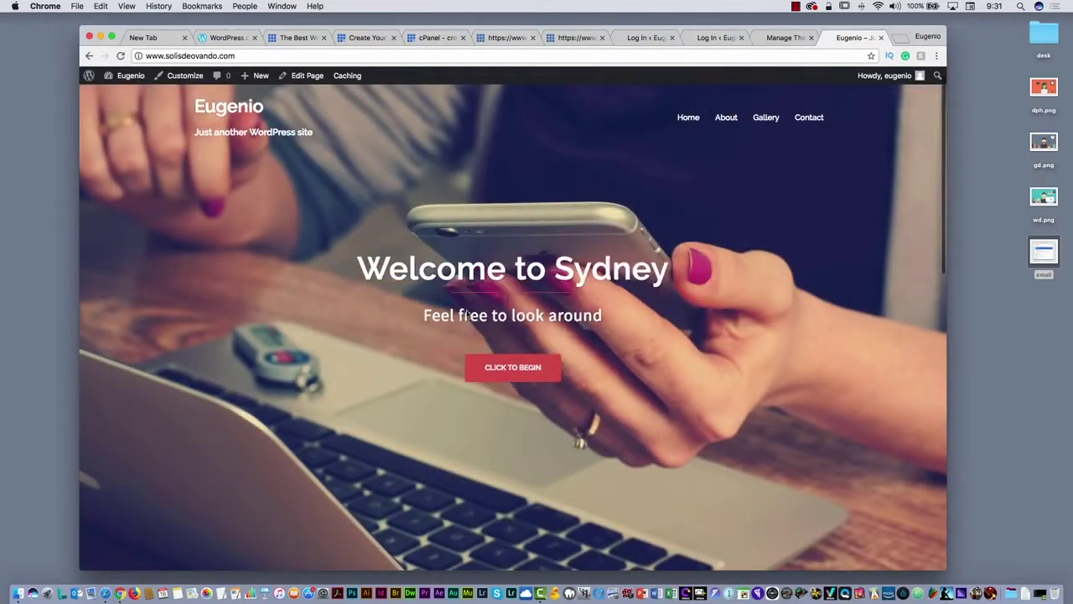
- Scroll through the live Sydney site, try the hero button, then return to the Themes admin page
scroll(467, 312, "down", 10)
scroll(467, 314, "up", 10)
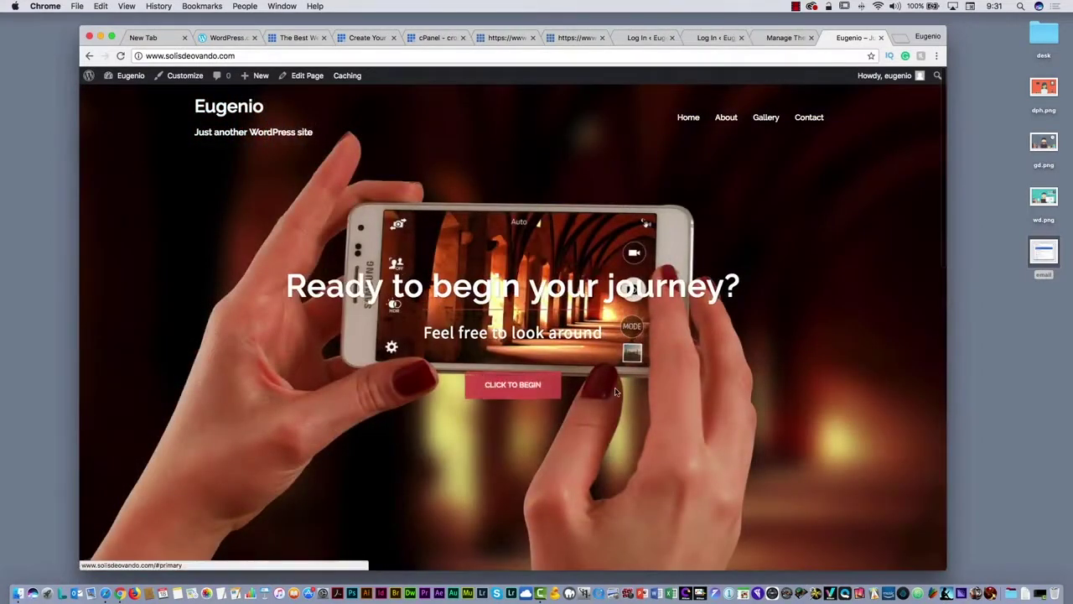
left_click(616, 391)
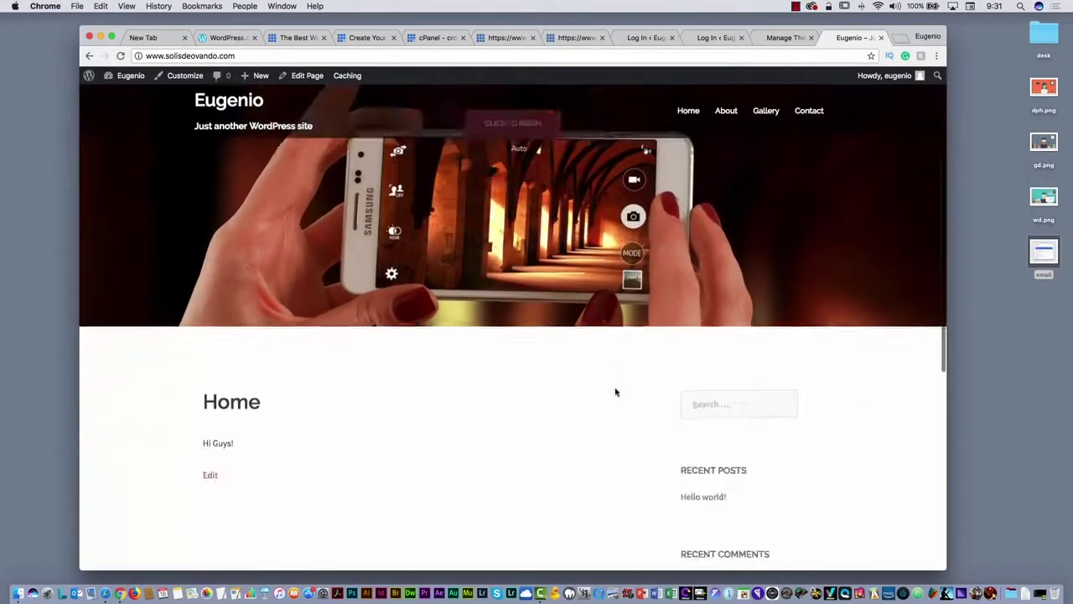
scroll(613, 391, "up", 5)
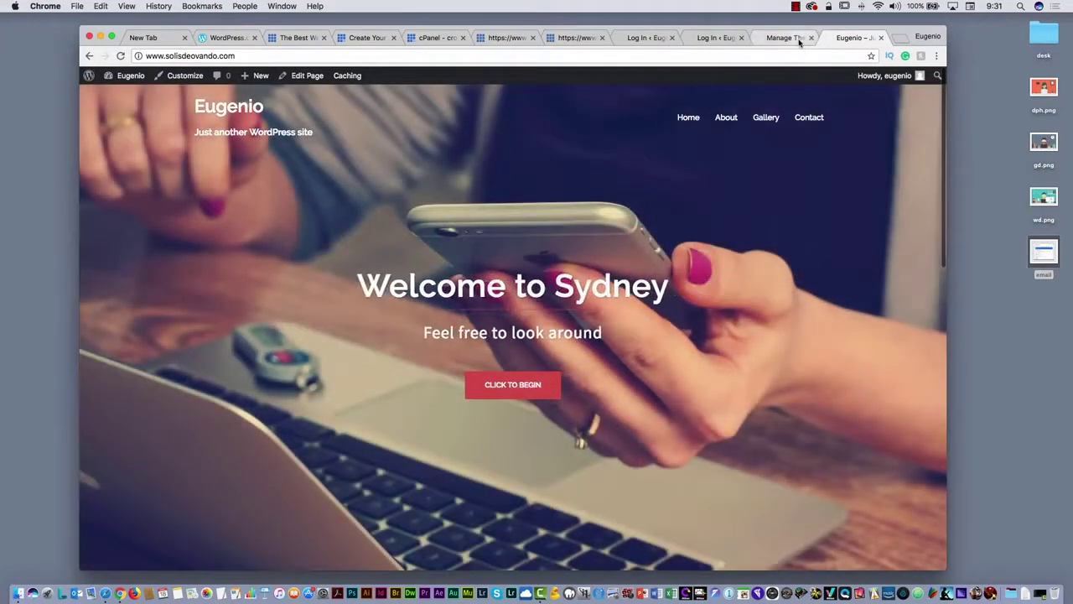
left_click(788, 38)
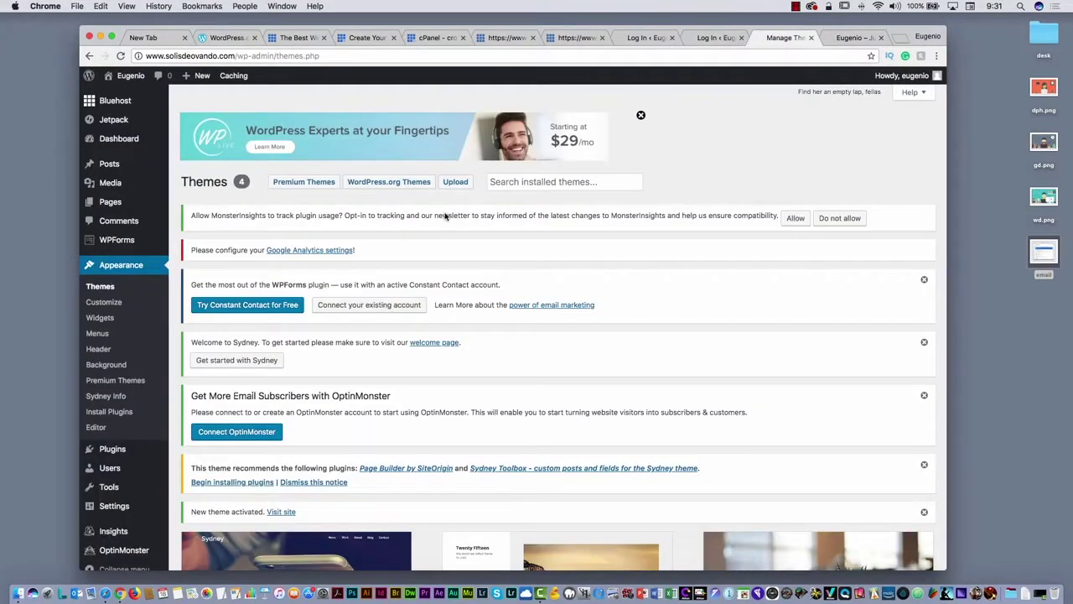
- In the Customizer's Header Slider, replace 'Sydney' with 'Eugenio' in the first slide title and publish
left_click(104, 303)
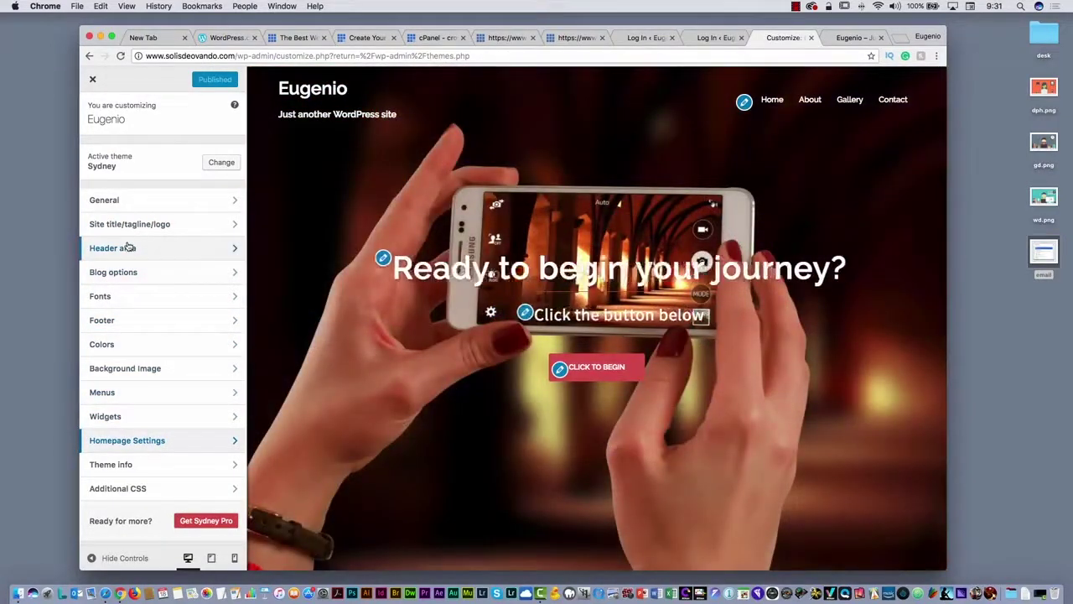
left_click(127, 248)
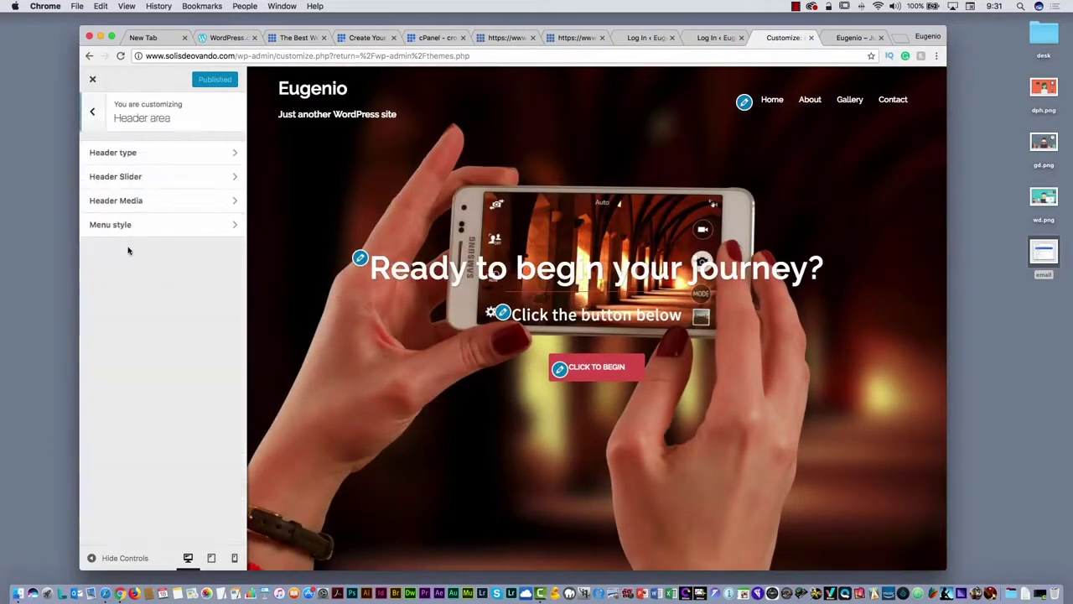
left_click(135, 177)
scroll(135, 426, "down", 3)
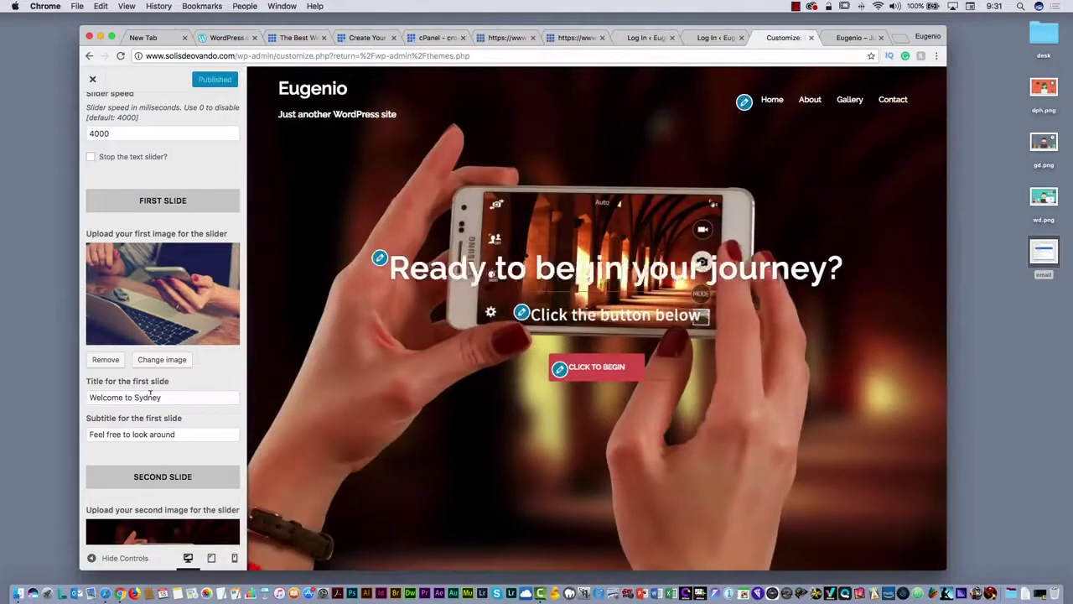
double_click(151, 397)
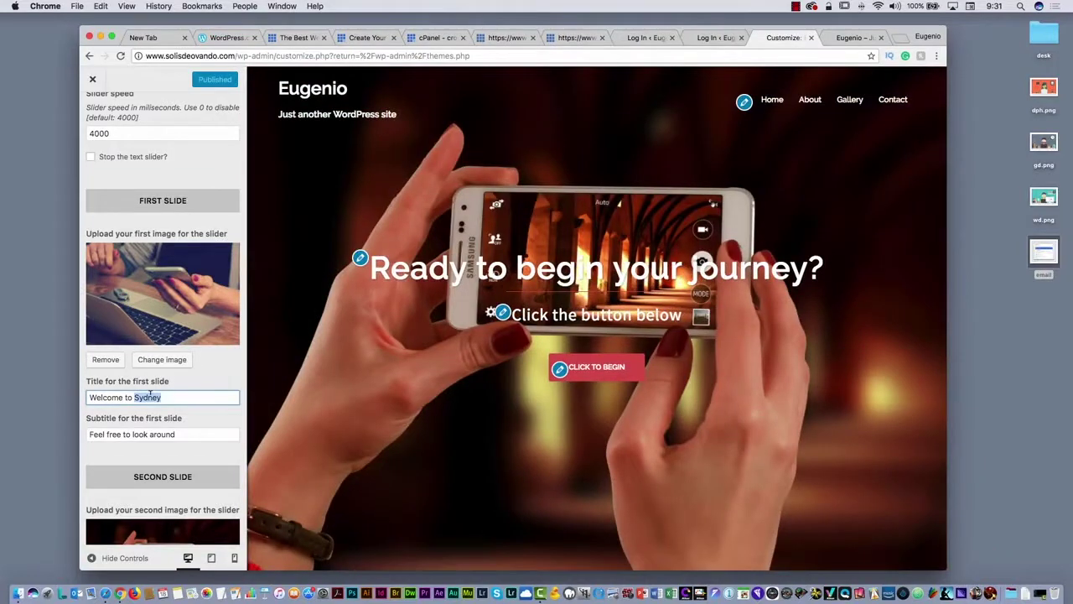
type("Eugenio")
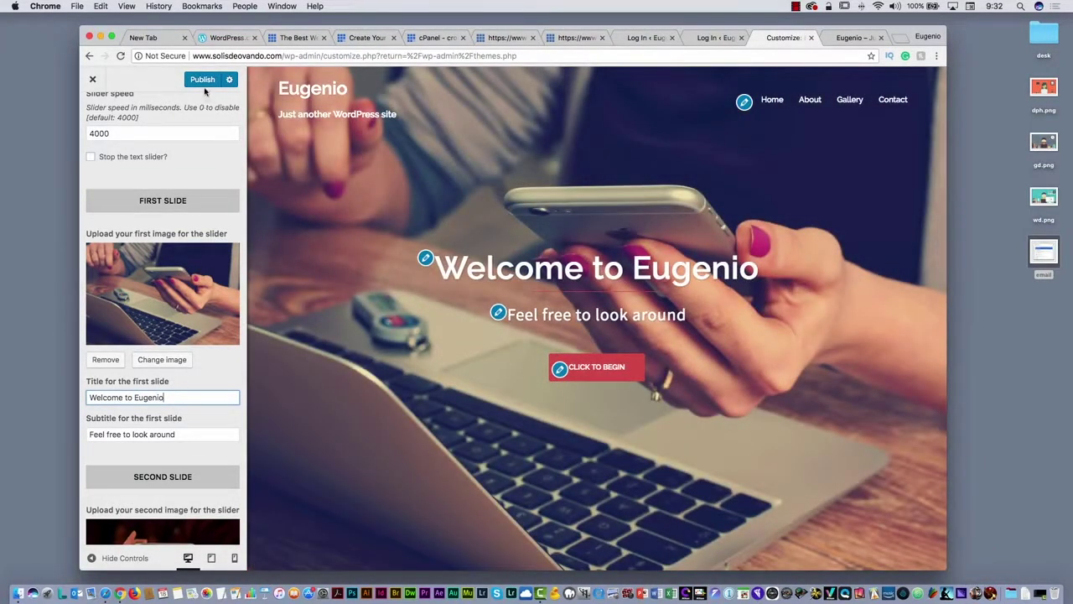
left_click(200, 77)
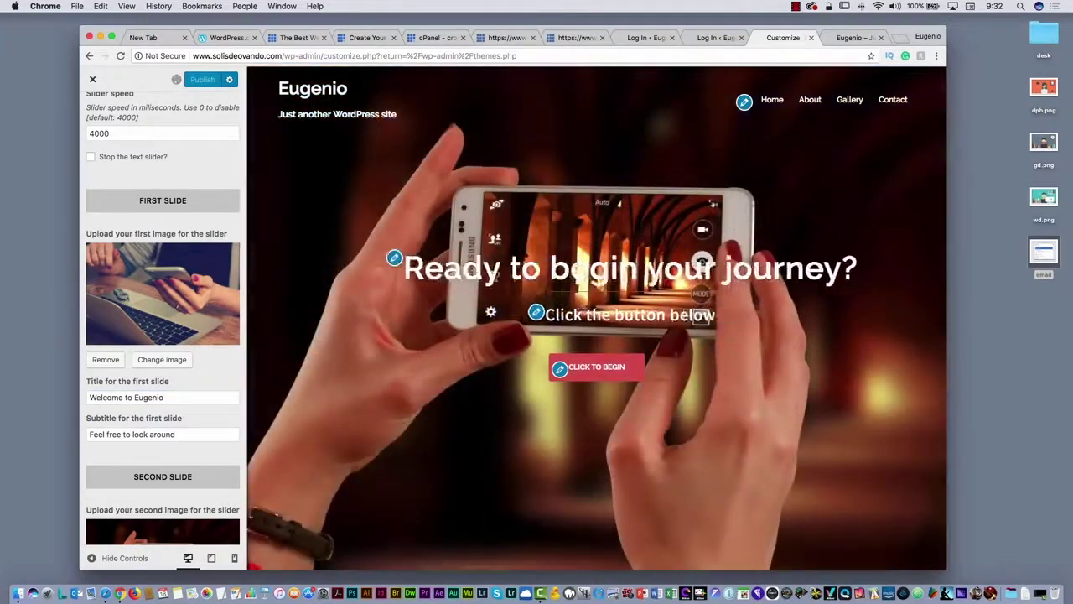